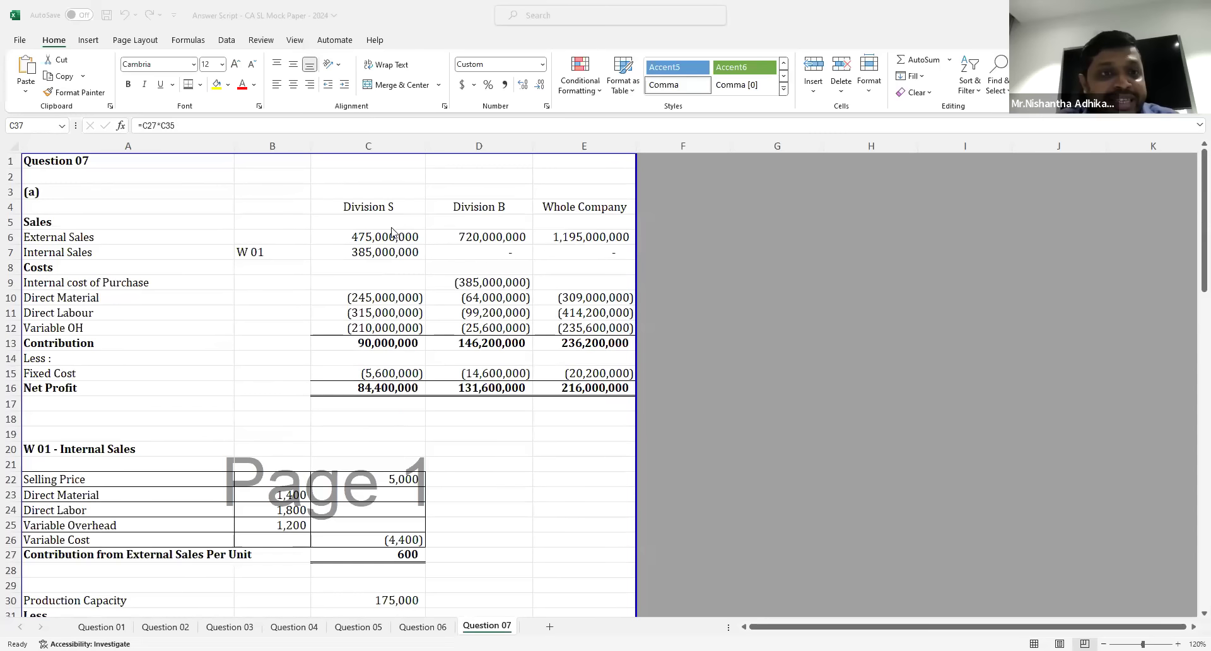
Step: Highlight the block covering internal sales through internal cost of purchase for Division S and Division B (C7:D9) in yellow
click(370, 254)
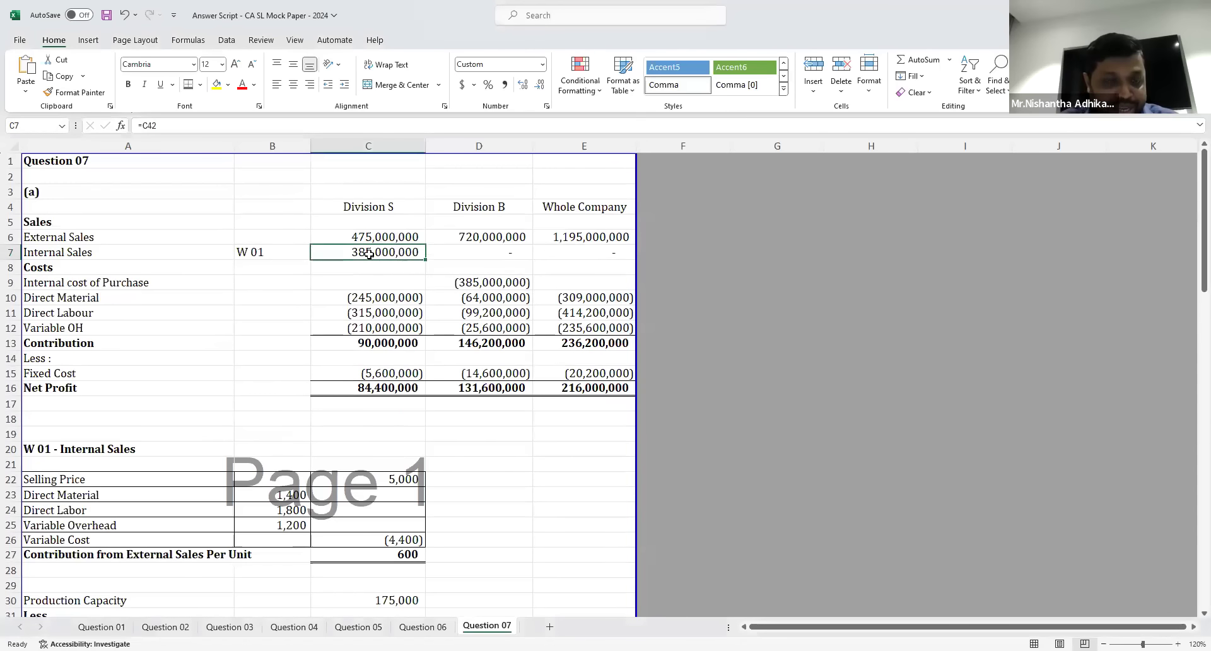
click(367, 205)
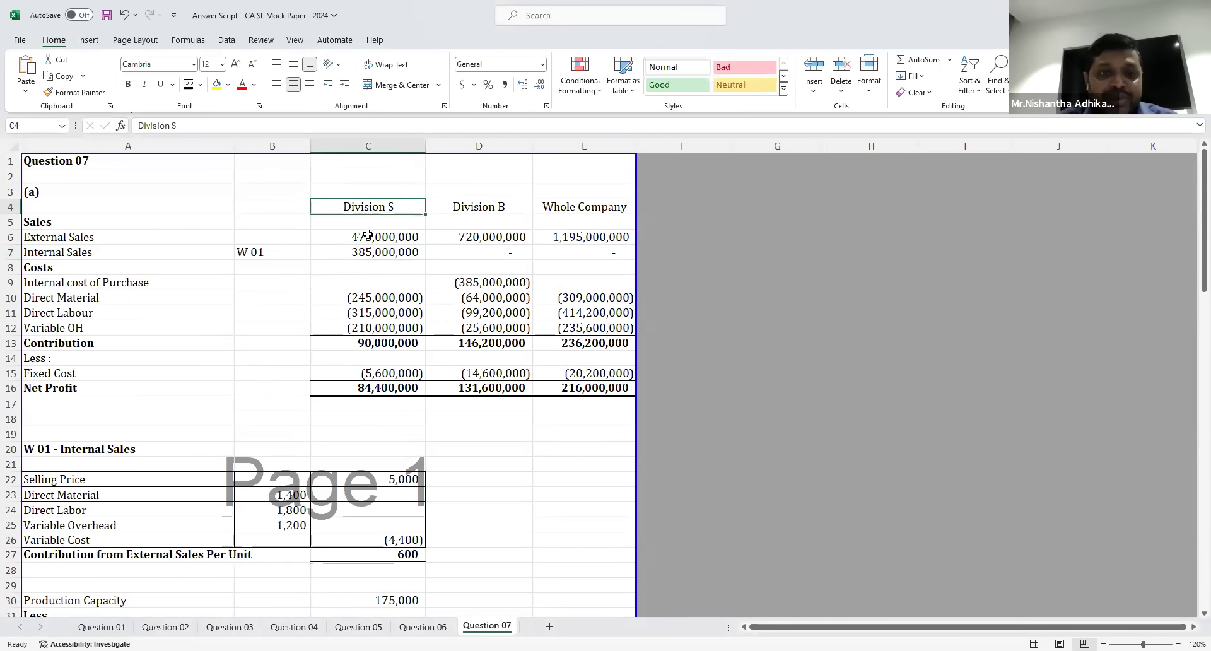
click(478, 284)
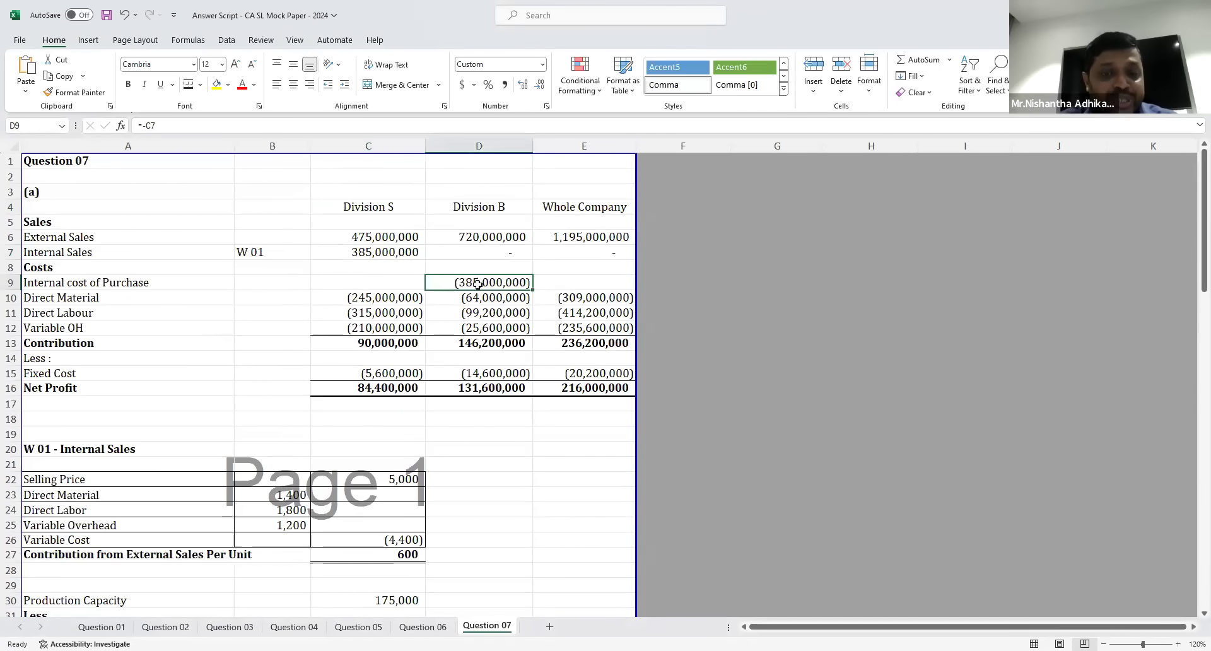
drag(571, 255, 573, 278)
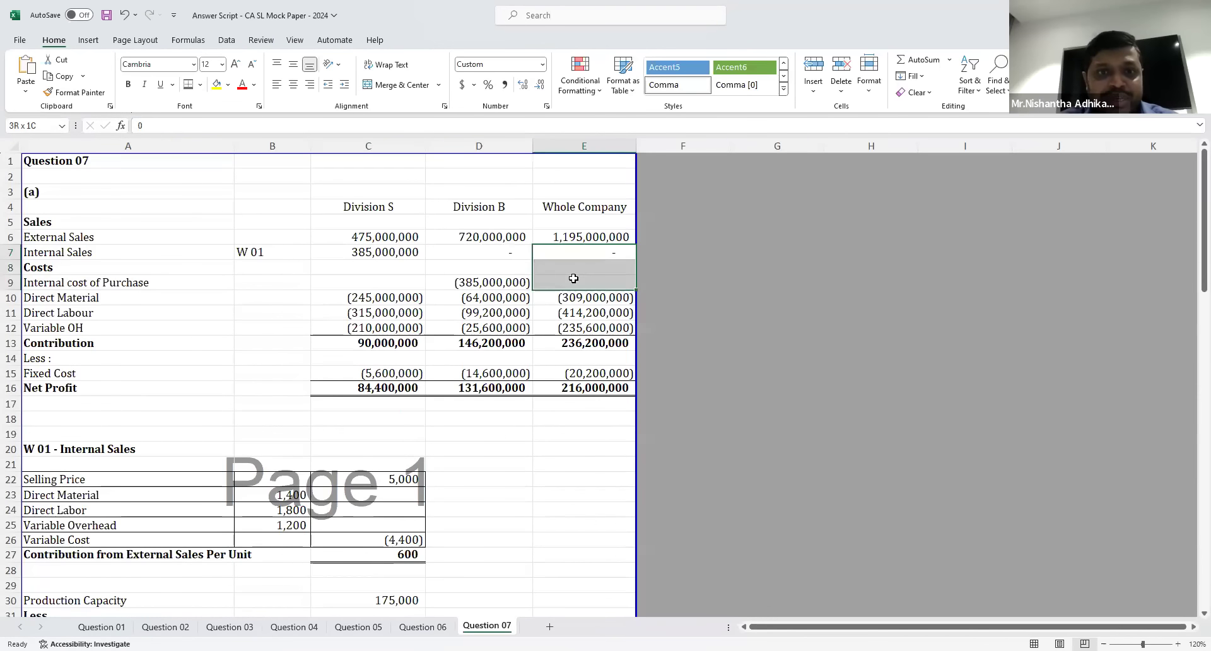
drag(409, 254, 493, 285)
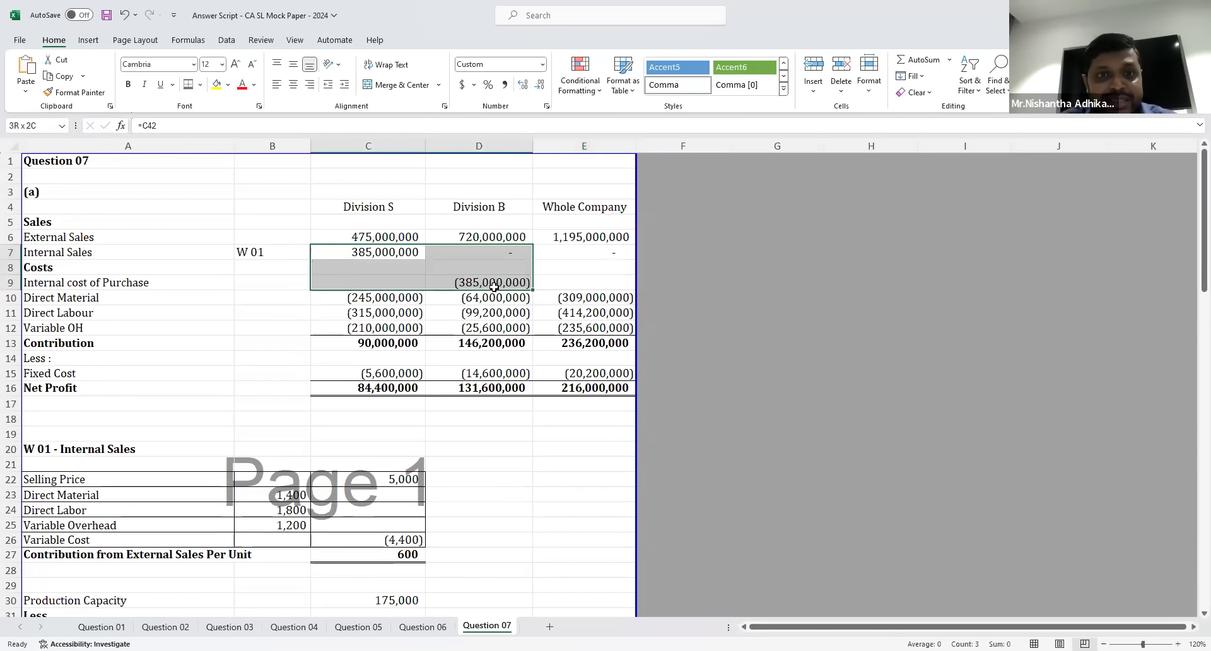
click(215, 83)
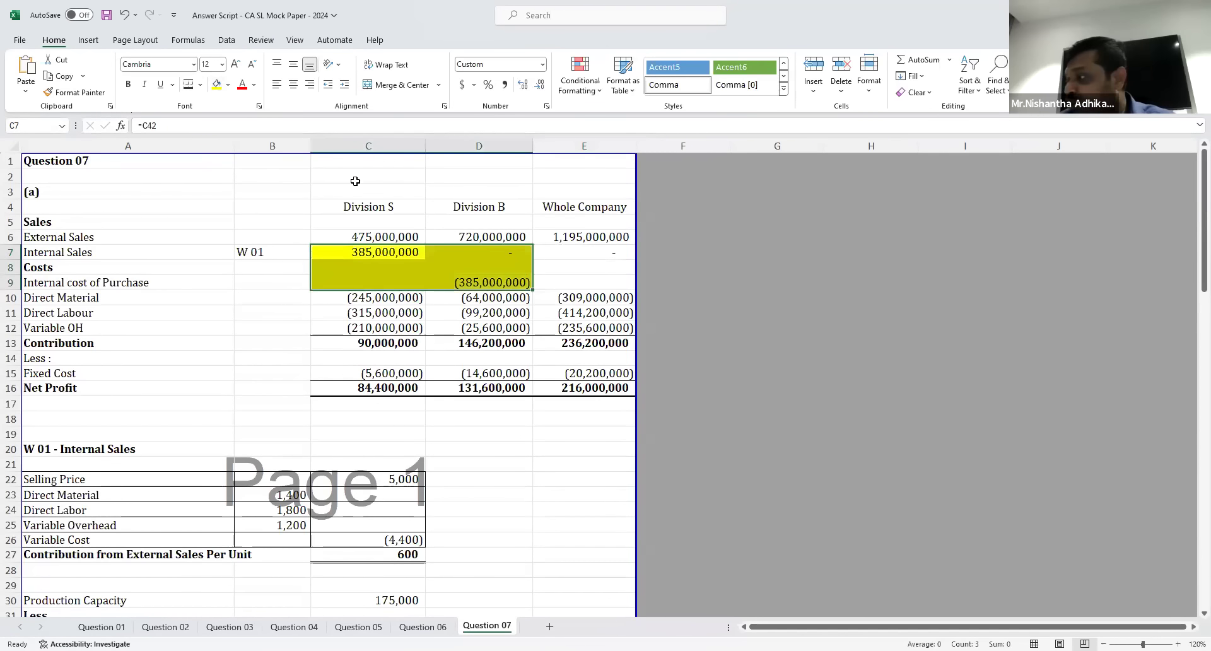
Step: Examine the direct material, direct labour and variable overhead formulas for both divisions in part (a), comparing them with the per-unit costs in W 01
click(383, 301)
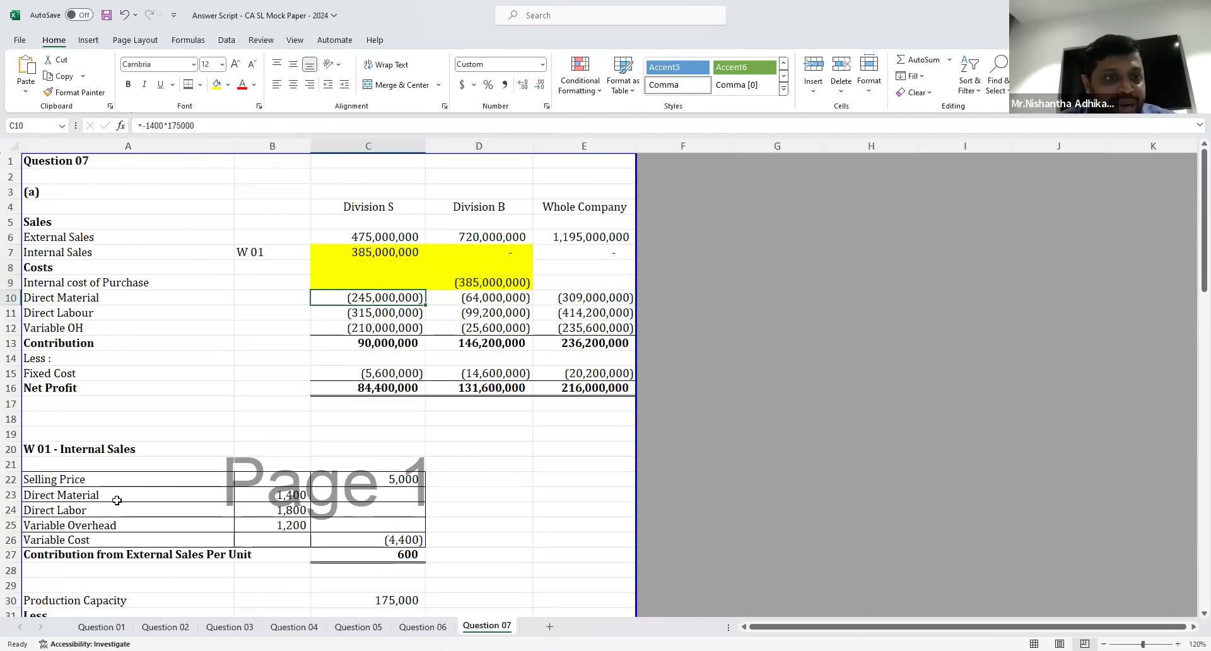
click(268, 498)
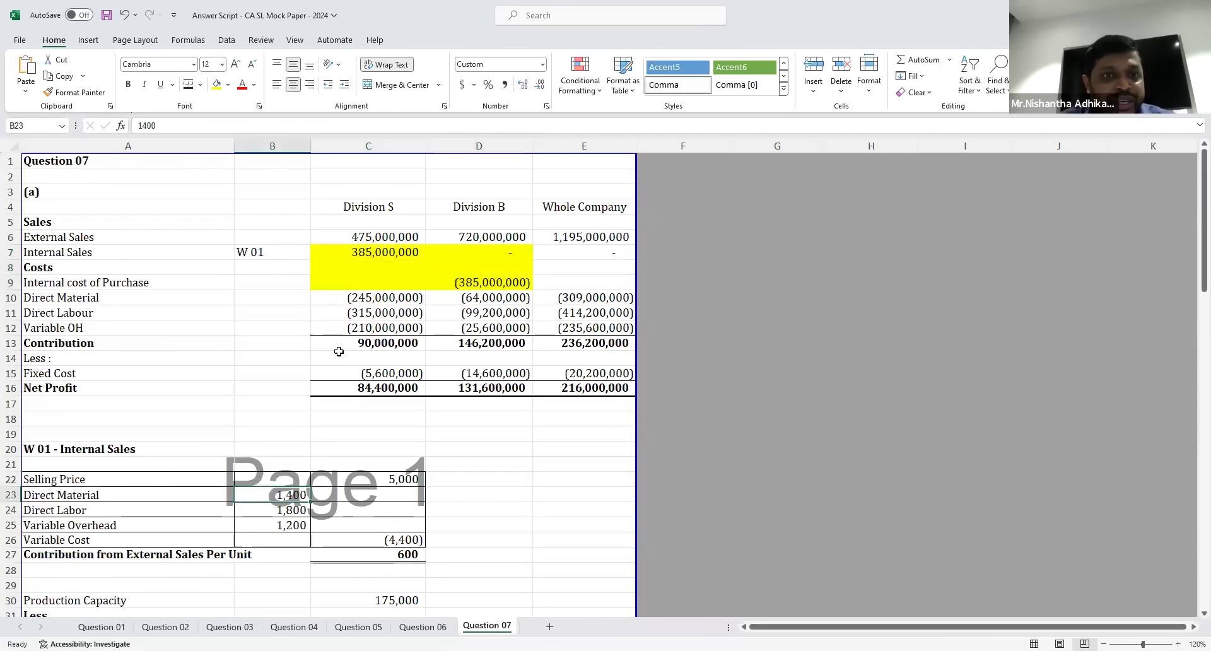
click(361, 303)
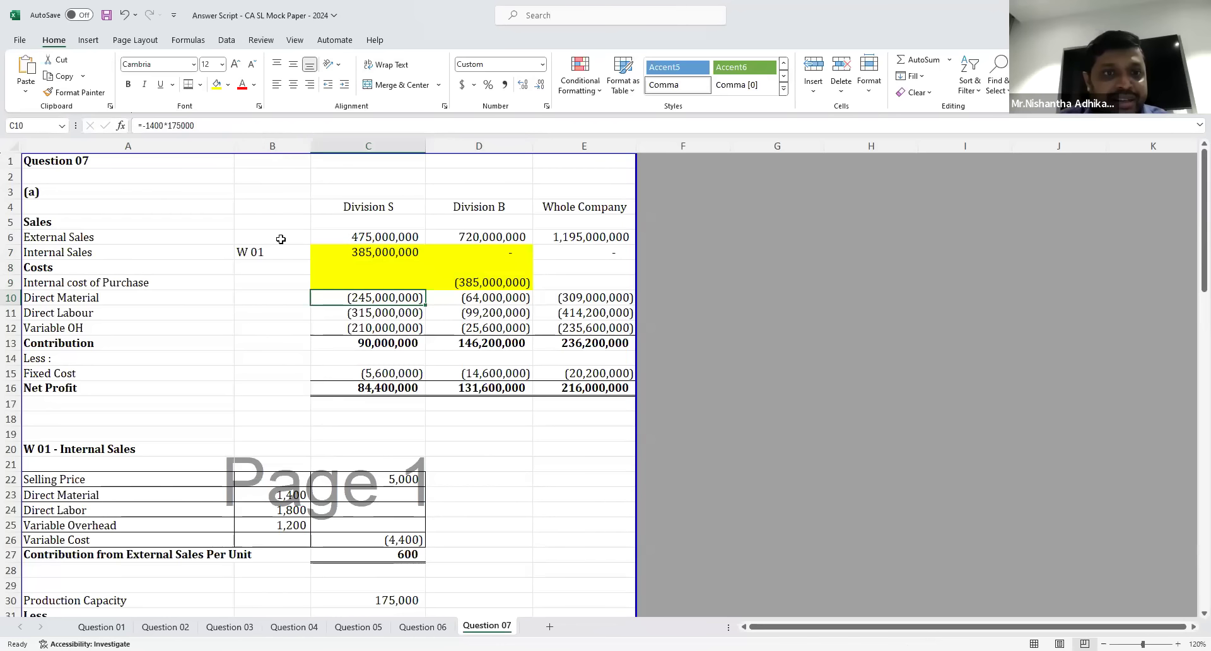
click(364, 314)
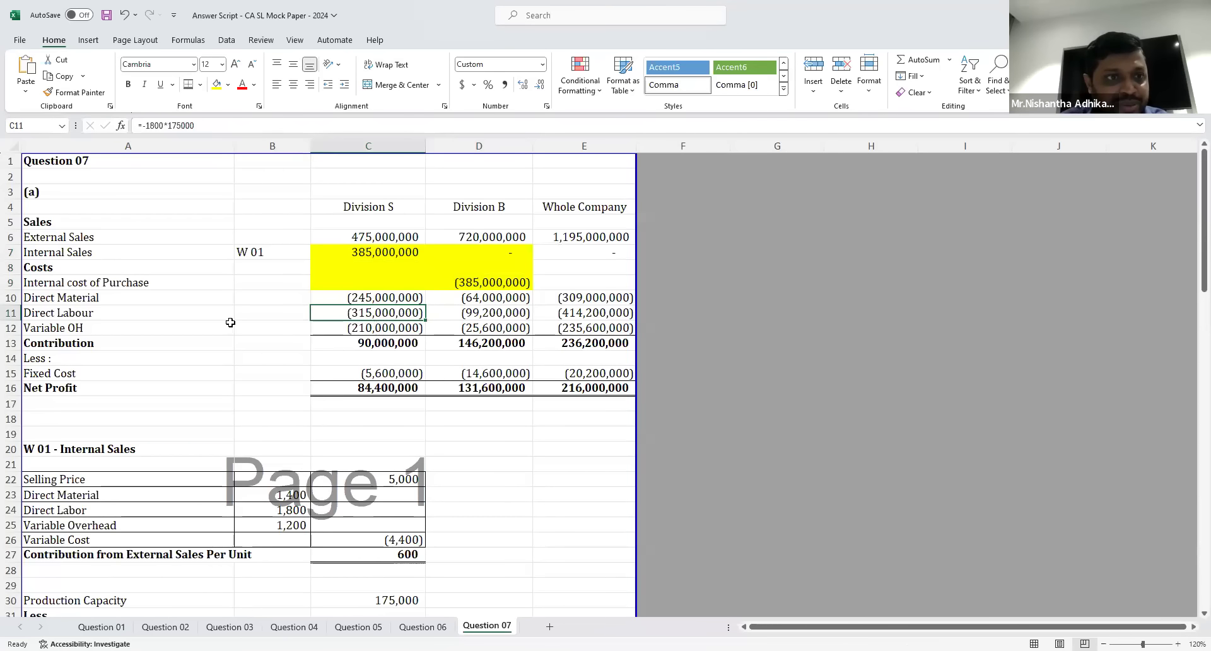
click(357, 327)
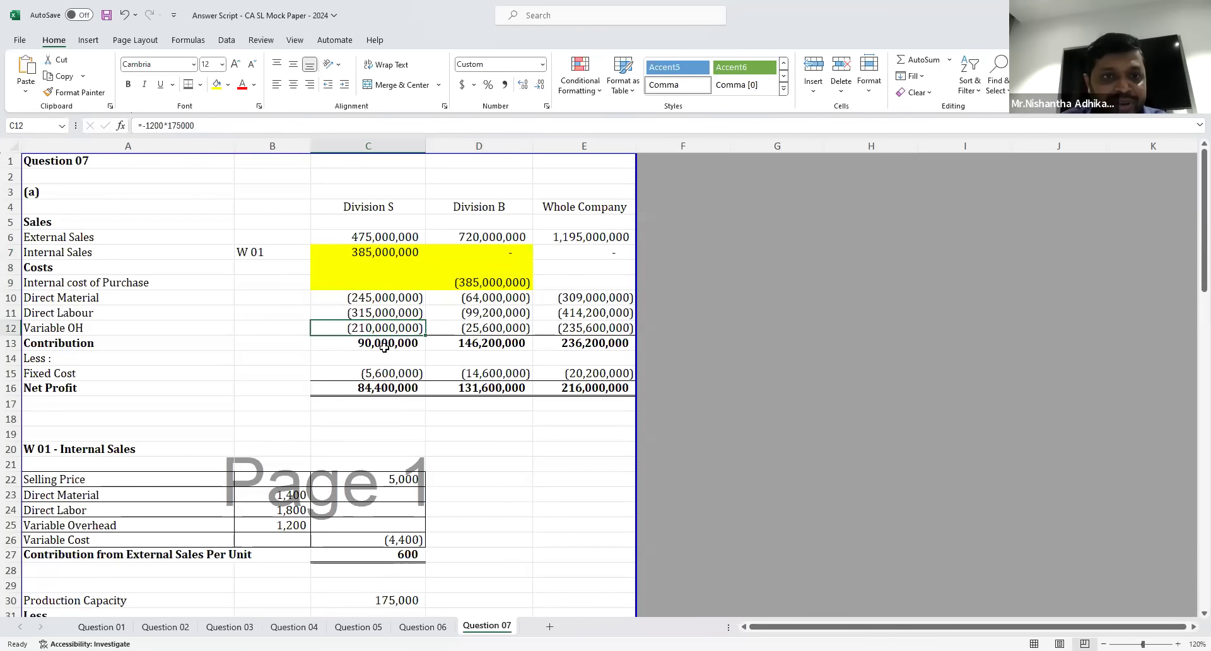
click(474, 302)
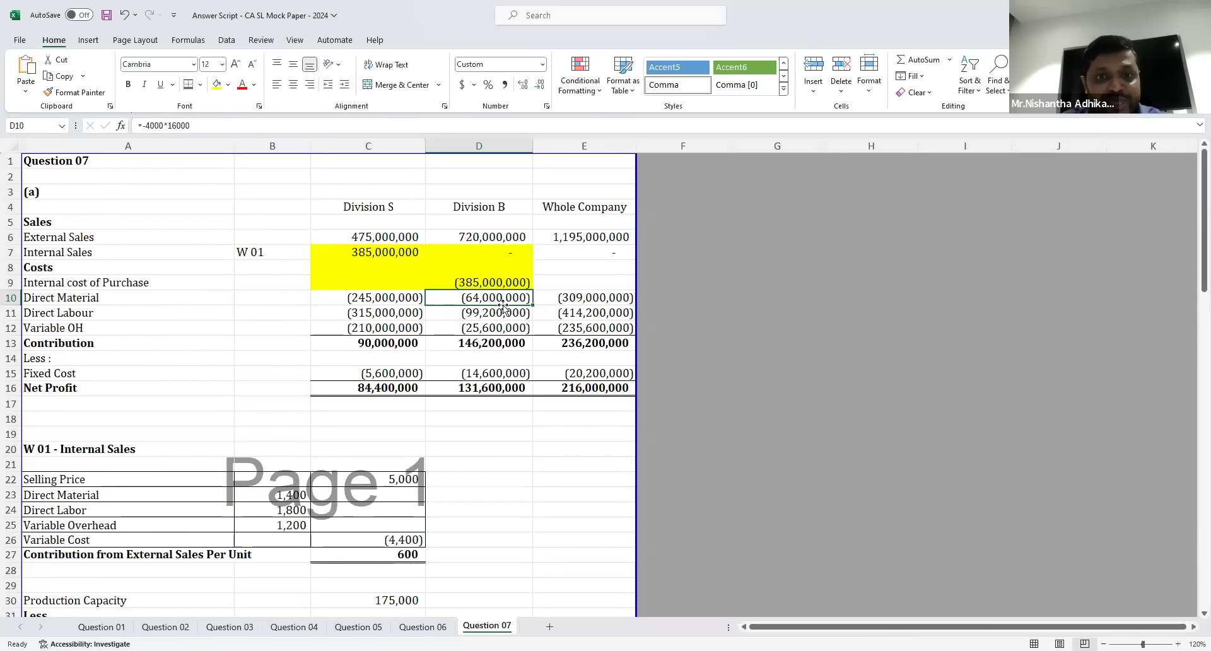
click(470, 316)
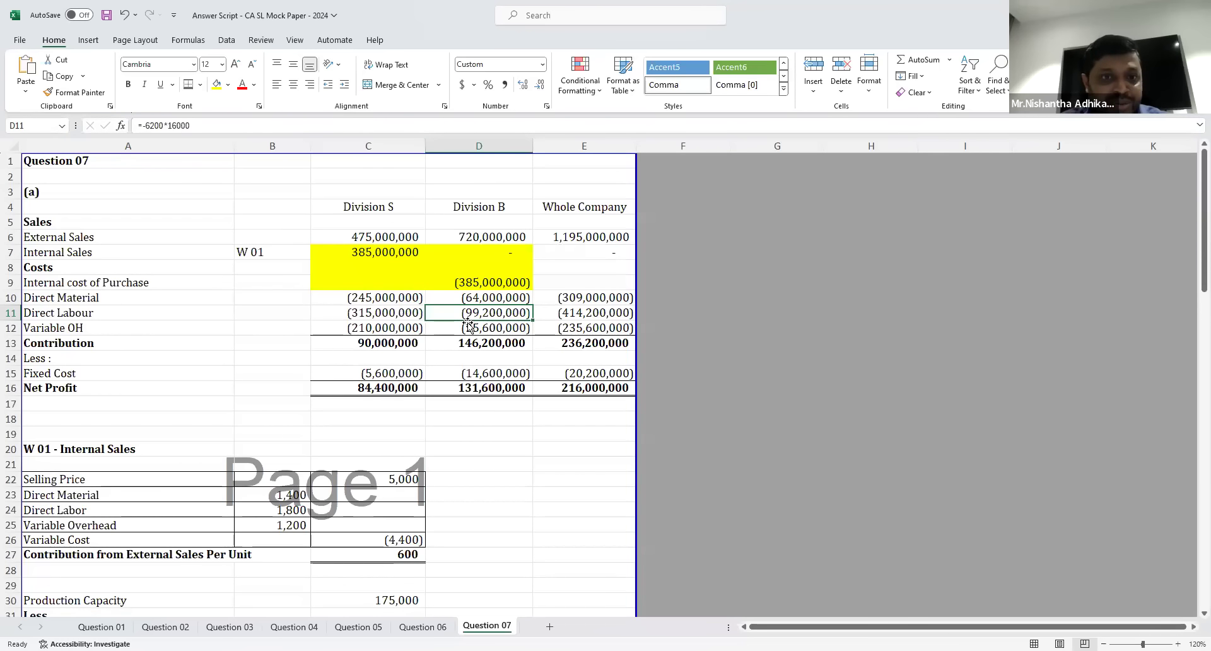
click(485, 329)
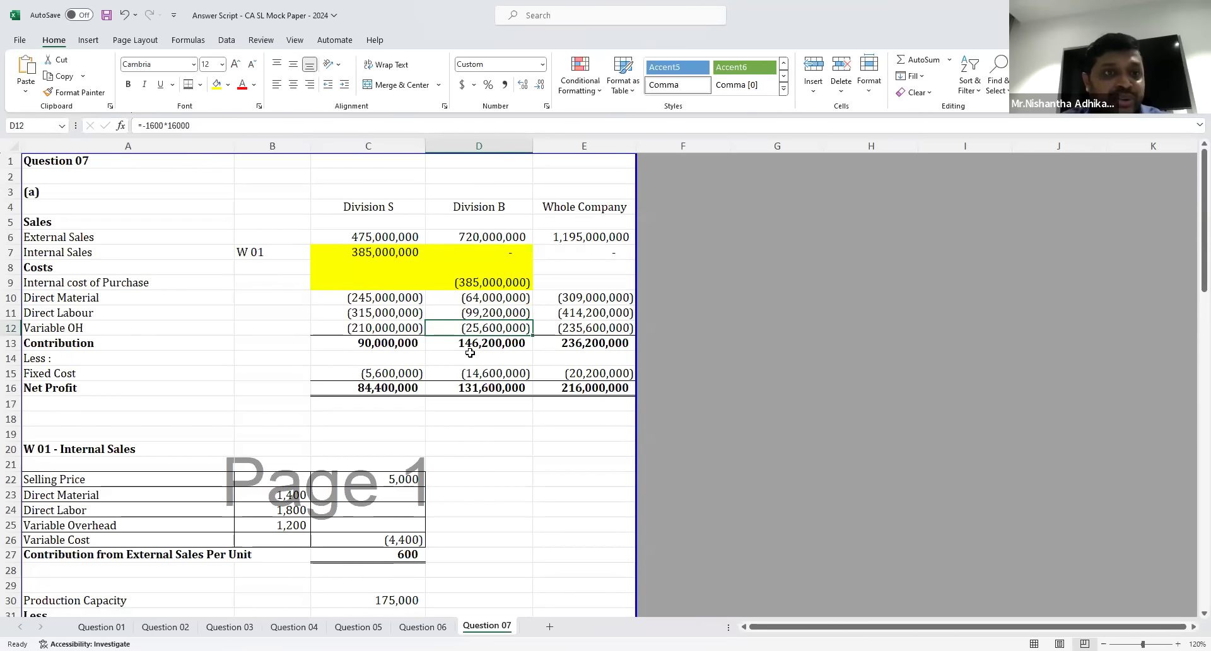
Step: Highlight the part (a) net profit figures for Division S, Division B and the whole company (C16:E16) in yellow
drag(390, 341, 546, 342)
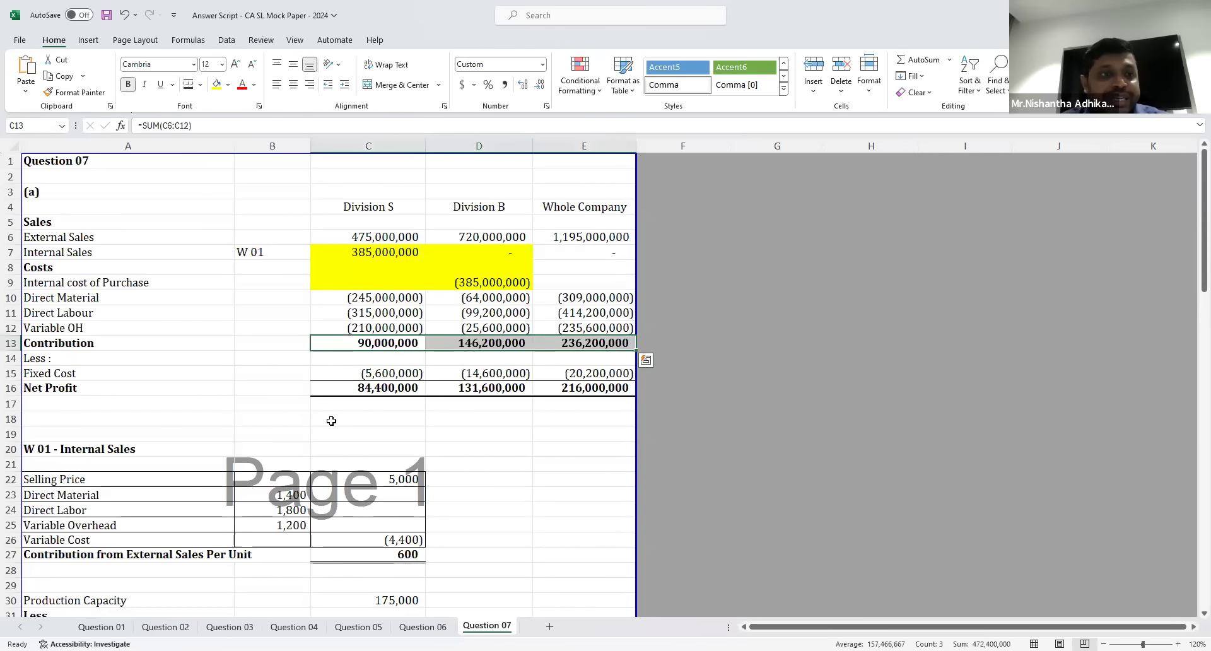
drag(392, 373, 587, 373)
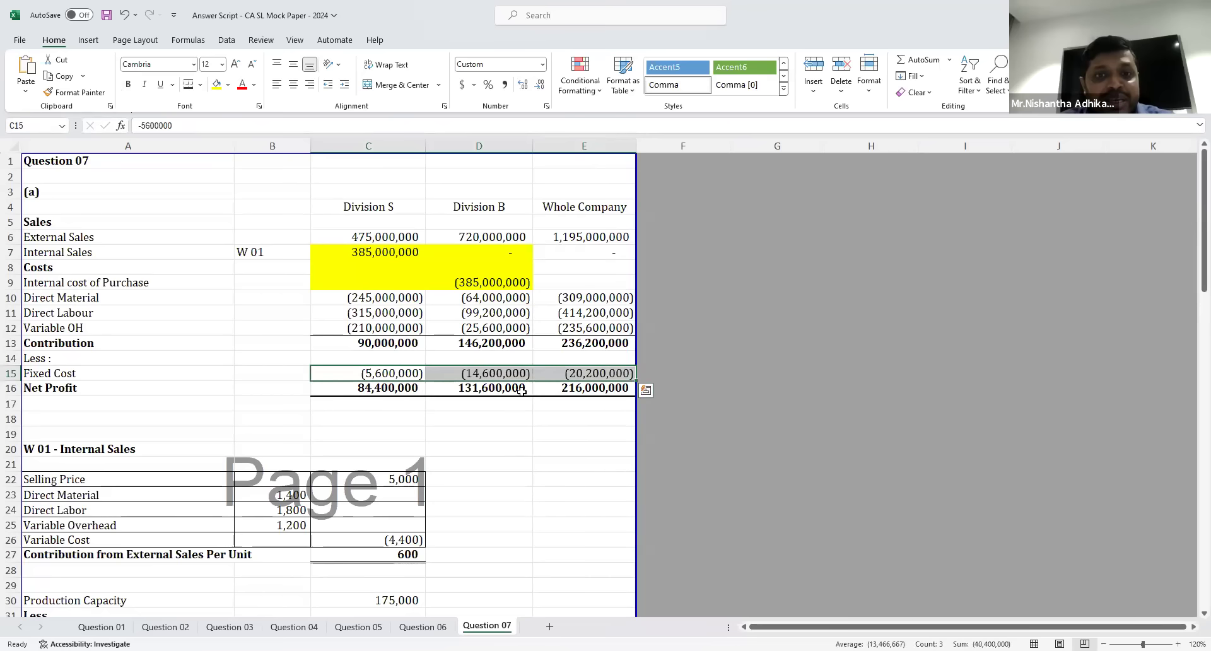
click(562, 388)
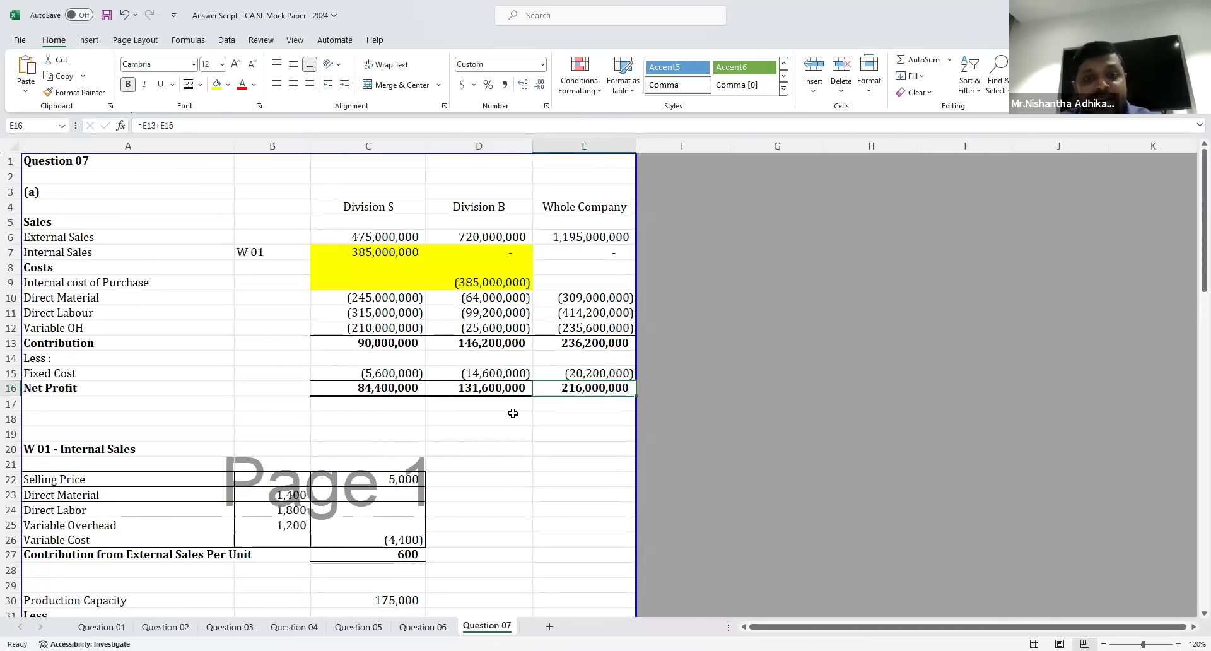
drag(396, 391, 609, 388)
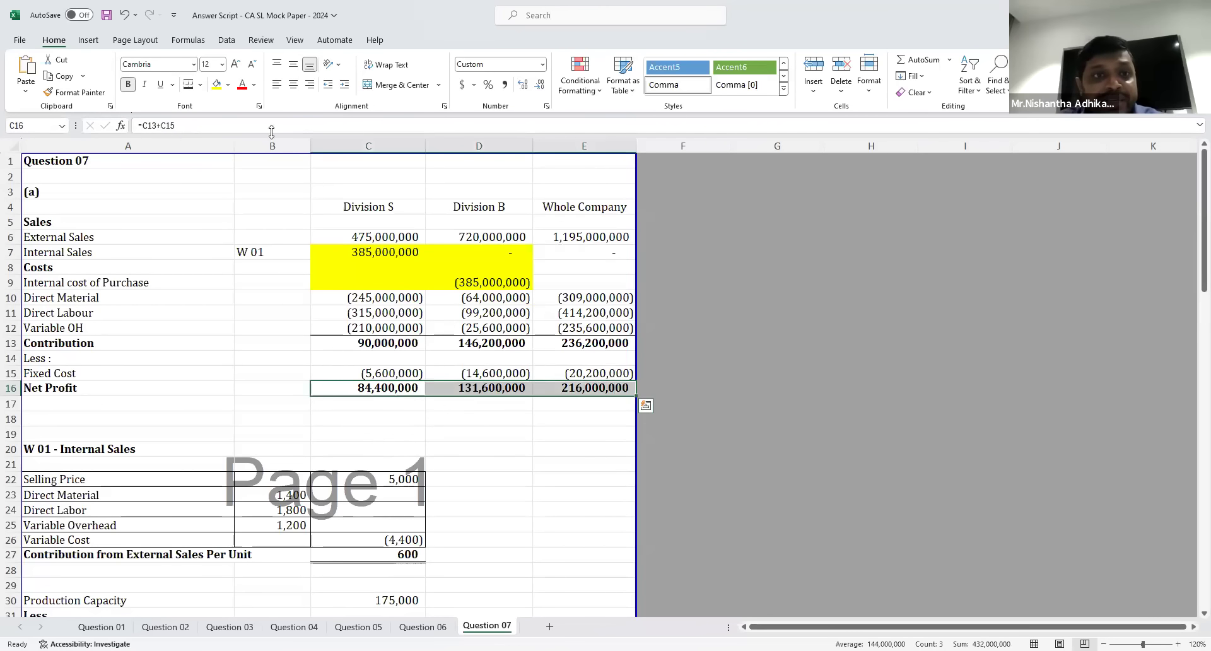
click(216, 92)
click(499, 433)
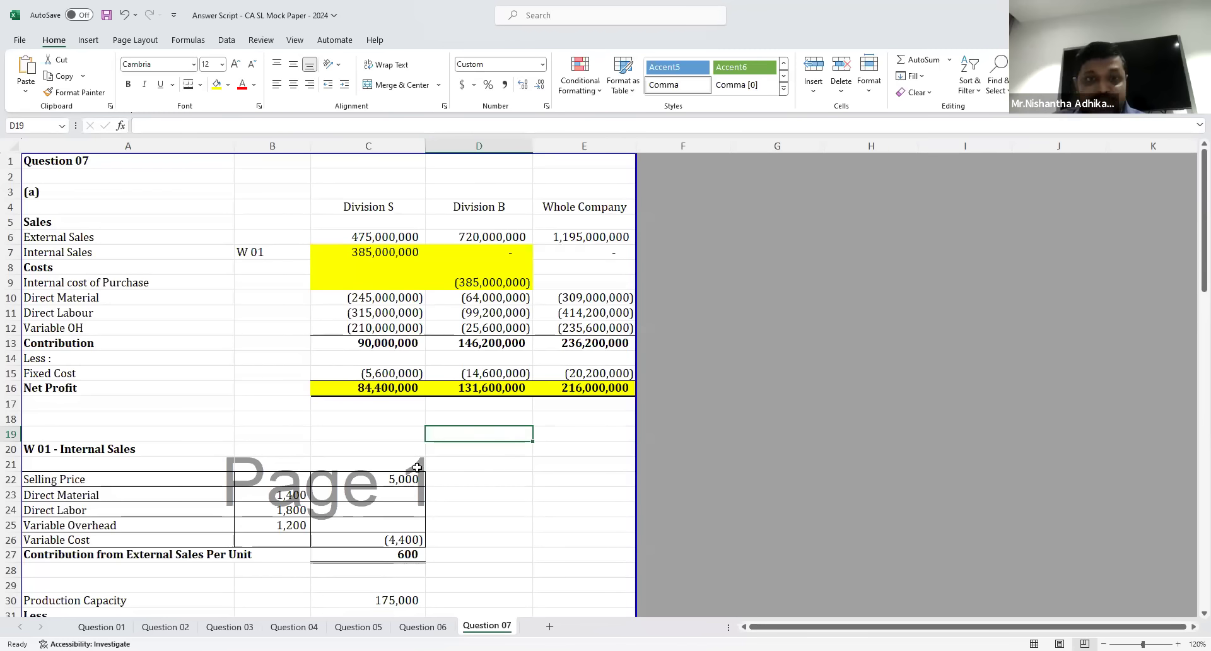
Step: Review the W 01 internal sales working, checking how variable cost and opportunity cost per unit make up the transfer price
scroll(318, 338, down, 6)
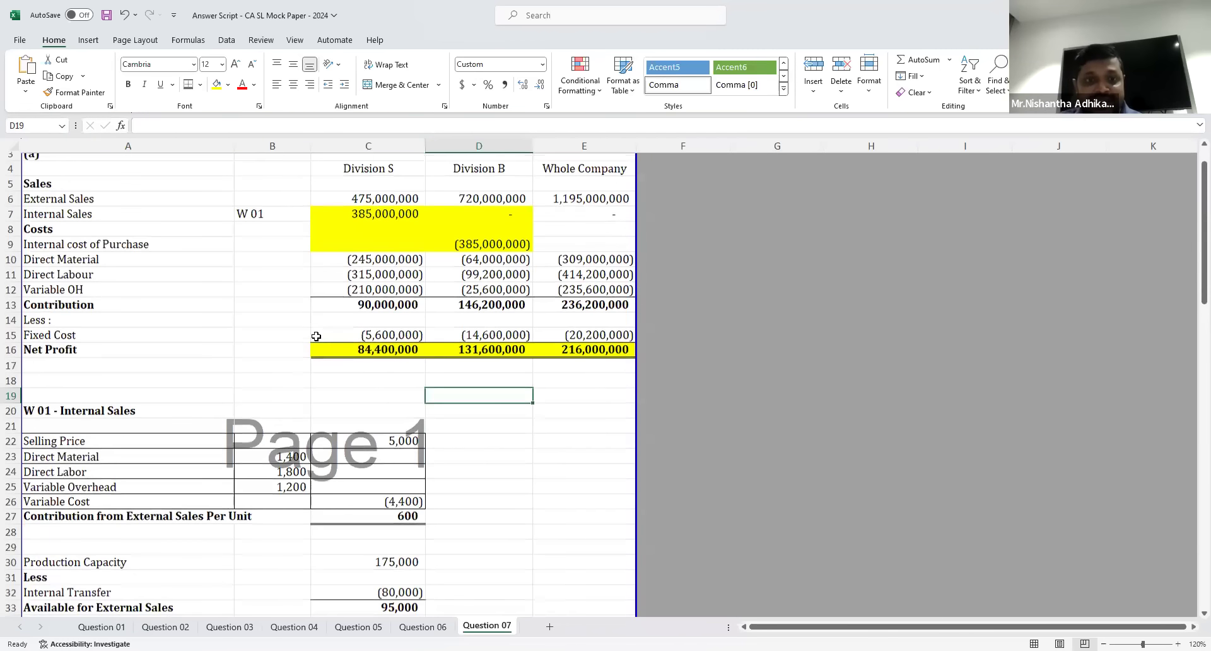
scroll(319, 350, down, 7)
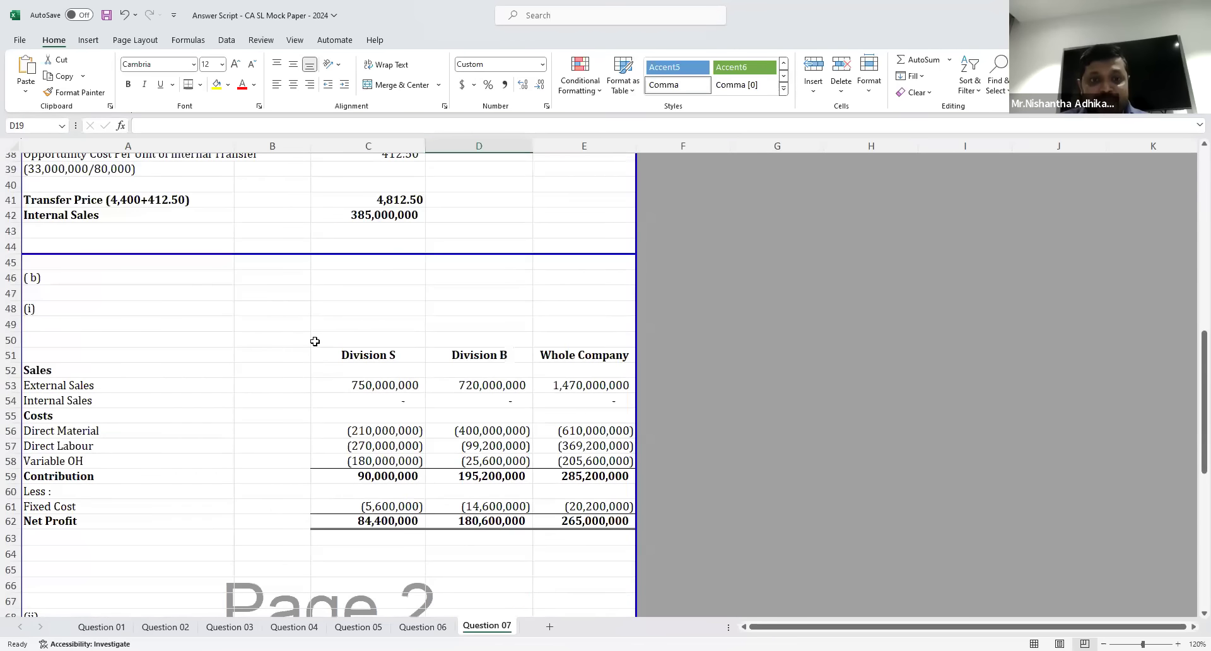
scroll(319, 344, up, 3)
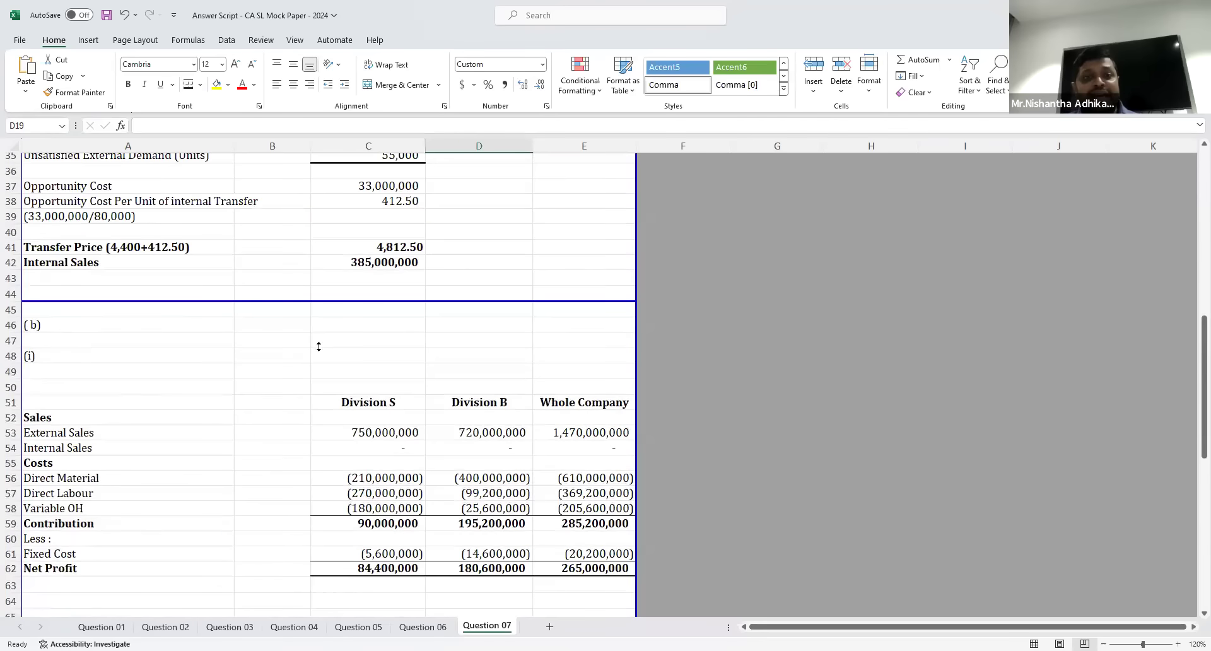
click(378, 294)
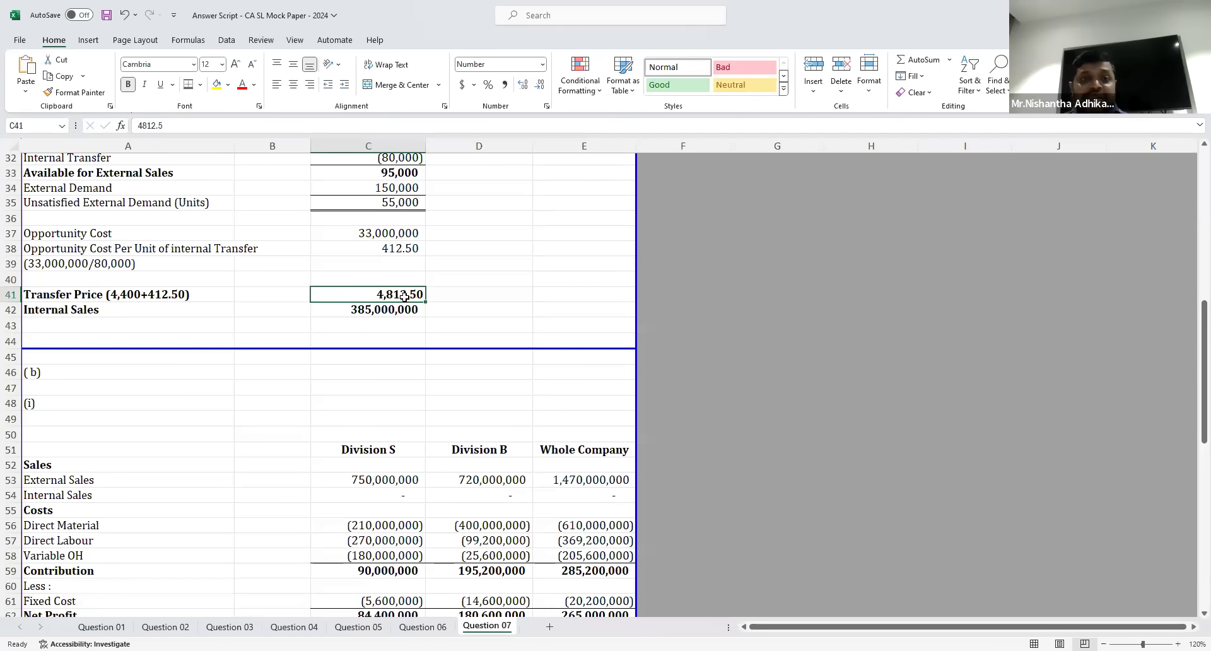
scroll(353, 309, up, 8)
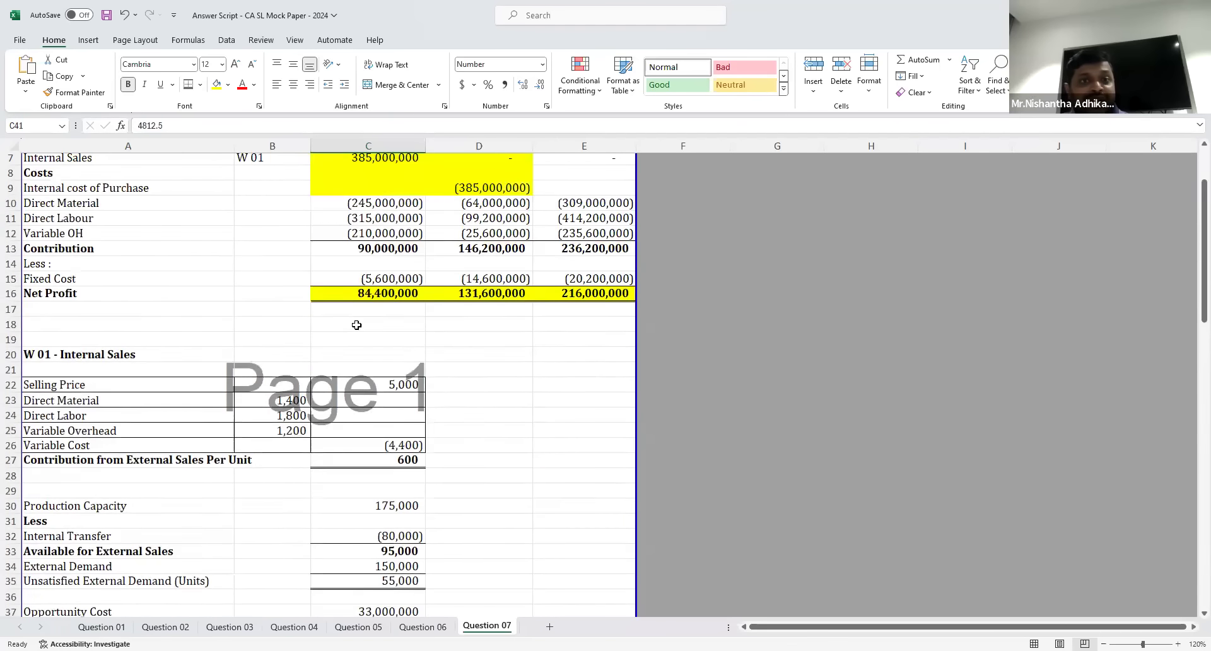
click(399, 447)
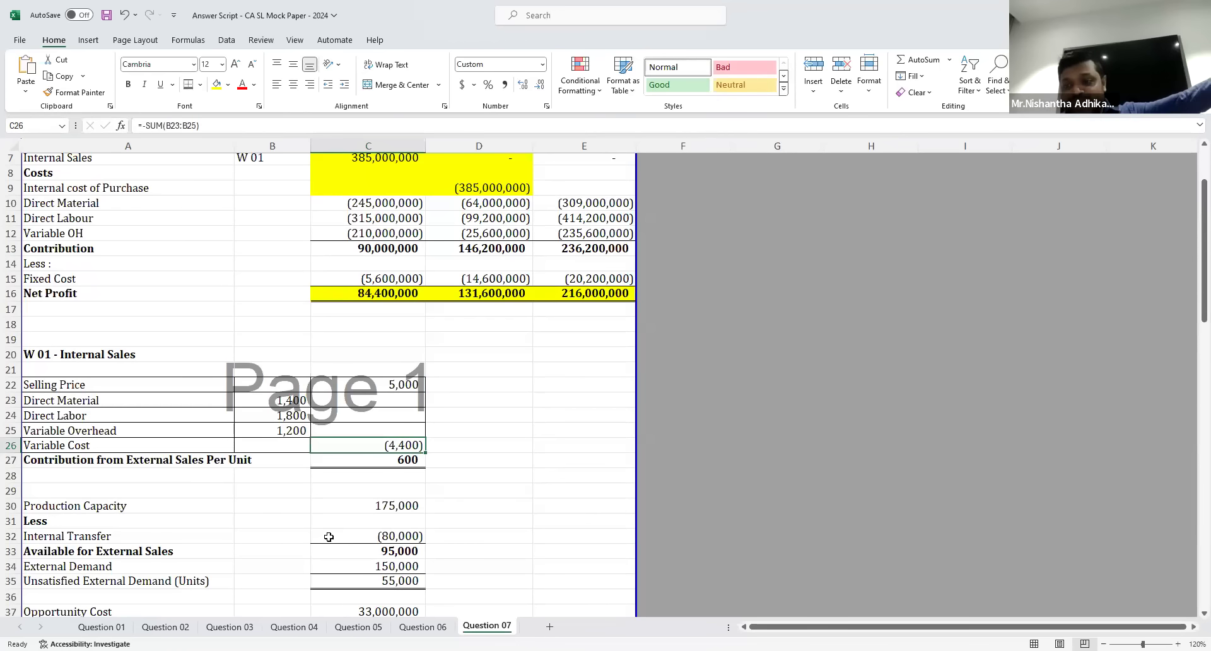
scroll(348, 419, down, 10)
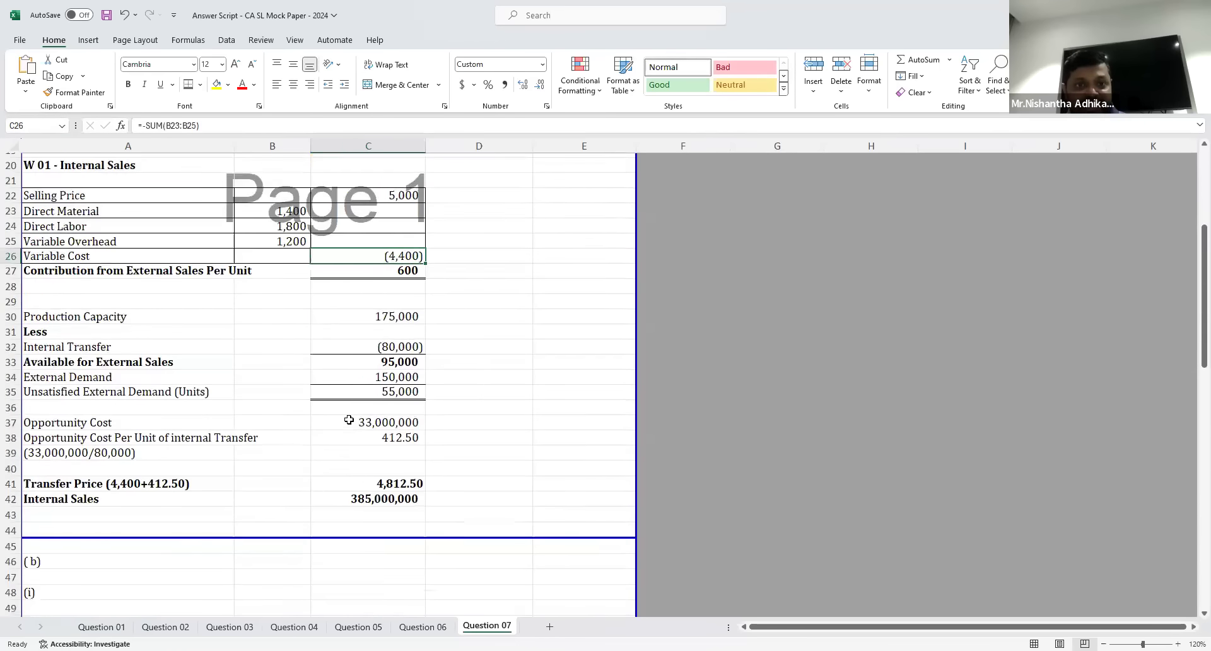
scroll(349, 419, up, 4)
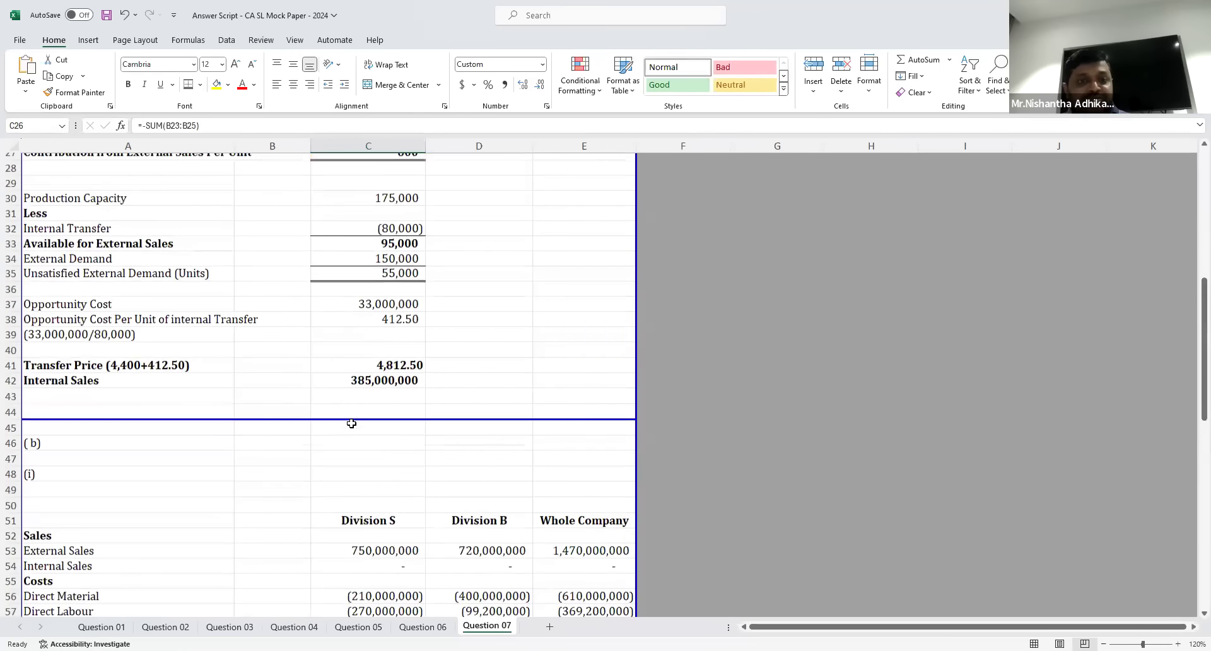
scroll(158, 497, down, 2)
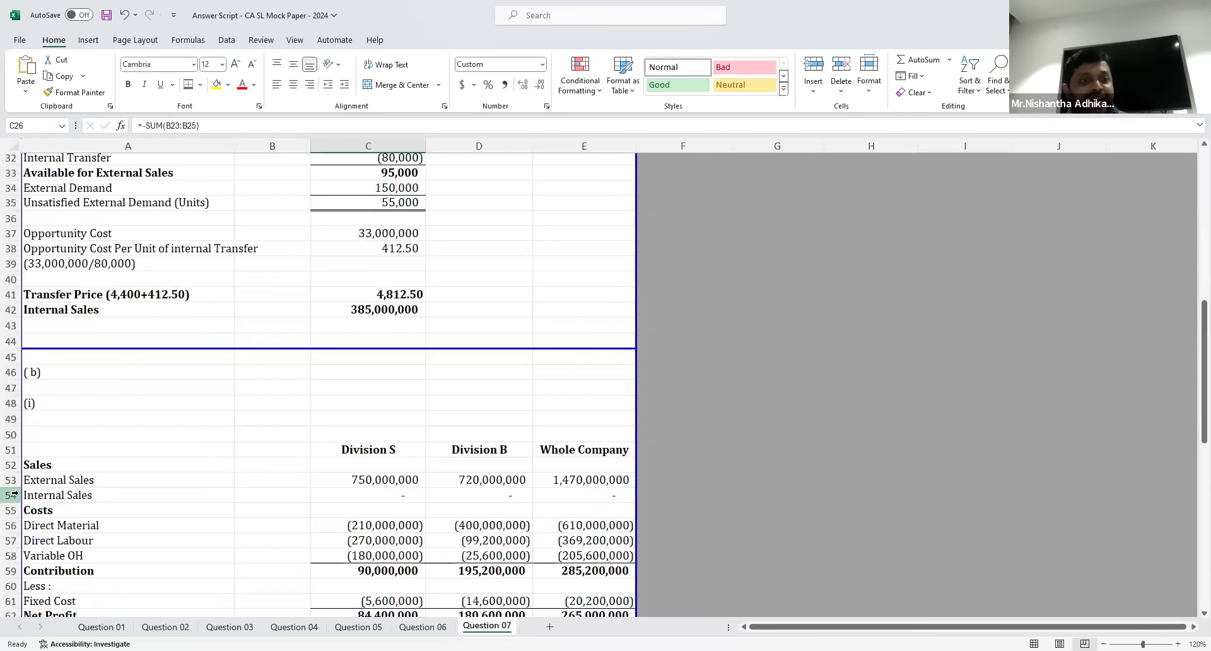
Step: Examine the part (b)(i) profit statement's sales, direct material, direct labour and variable overhead formulas for Division S and Division B
click(365, 481)
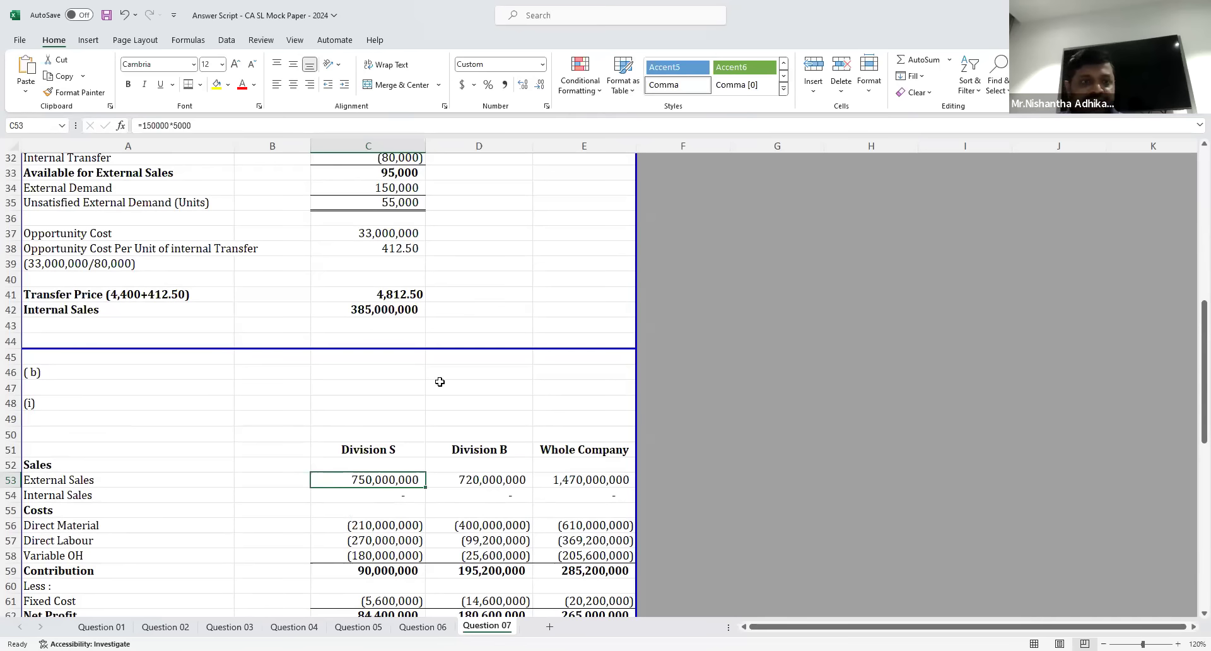
drag(423, 495, 592, 494)
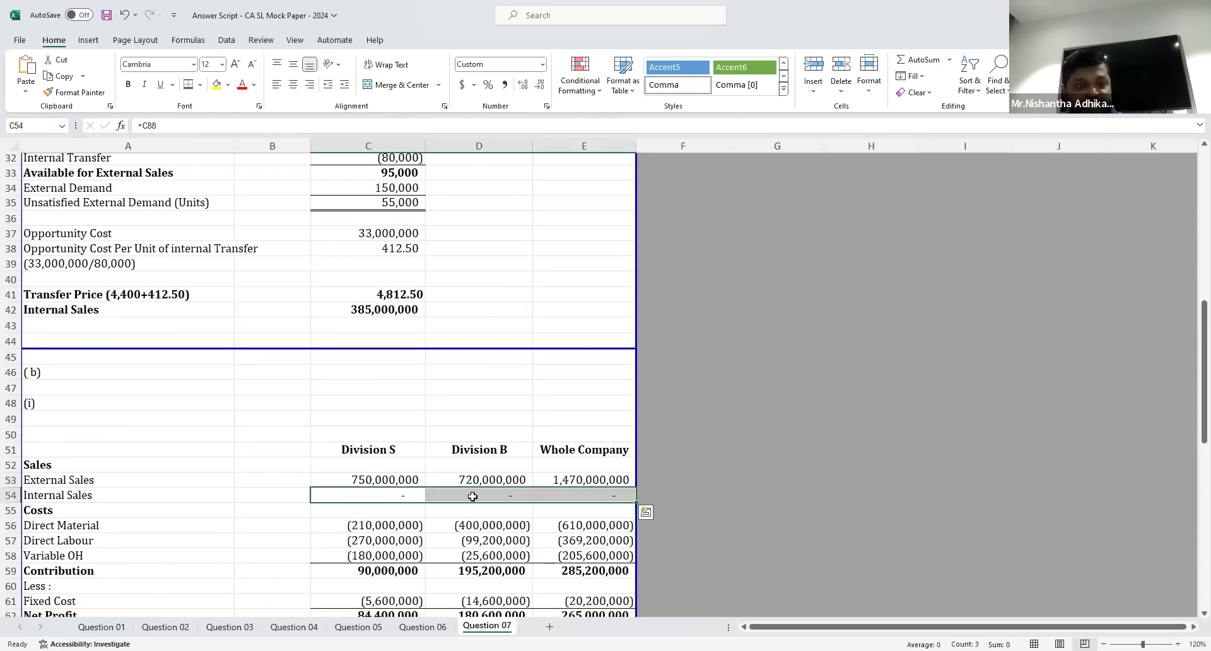
scroll(387, 446, down, 2)
click(383, 431)
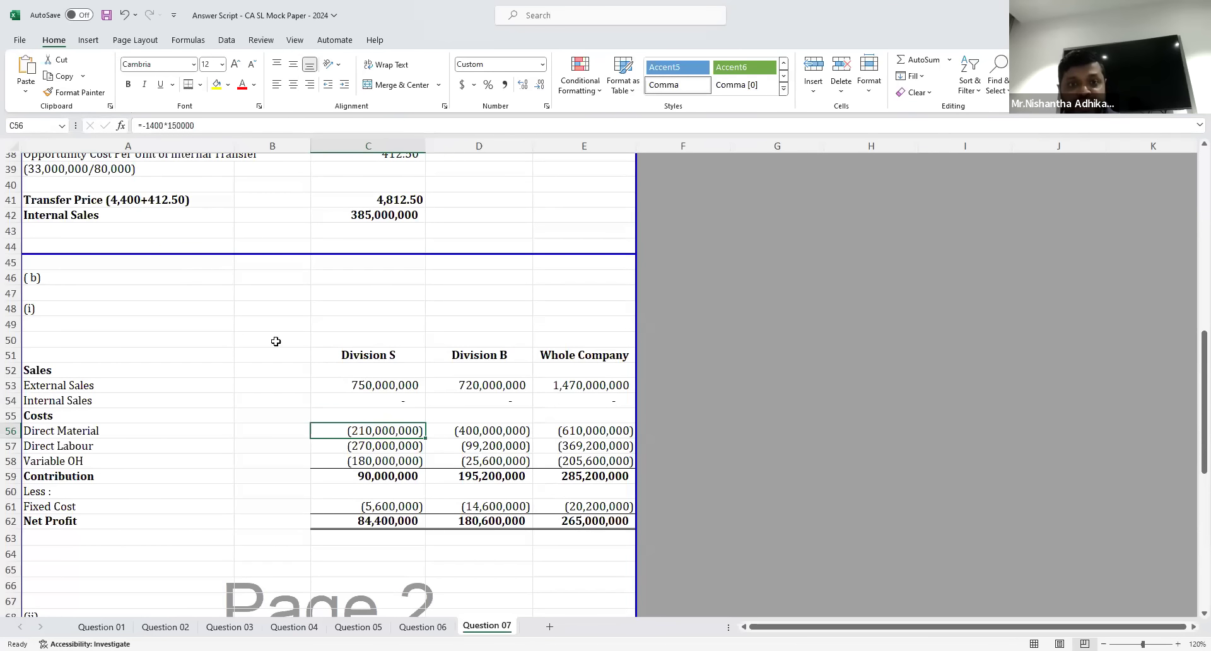
click(454, 442)
click(463, 432)
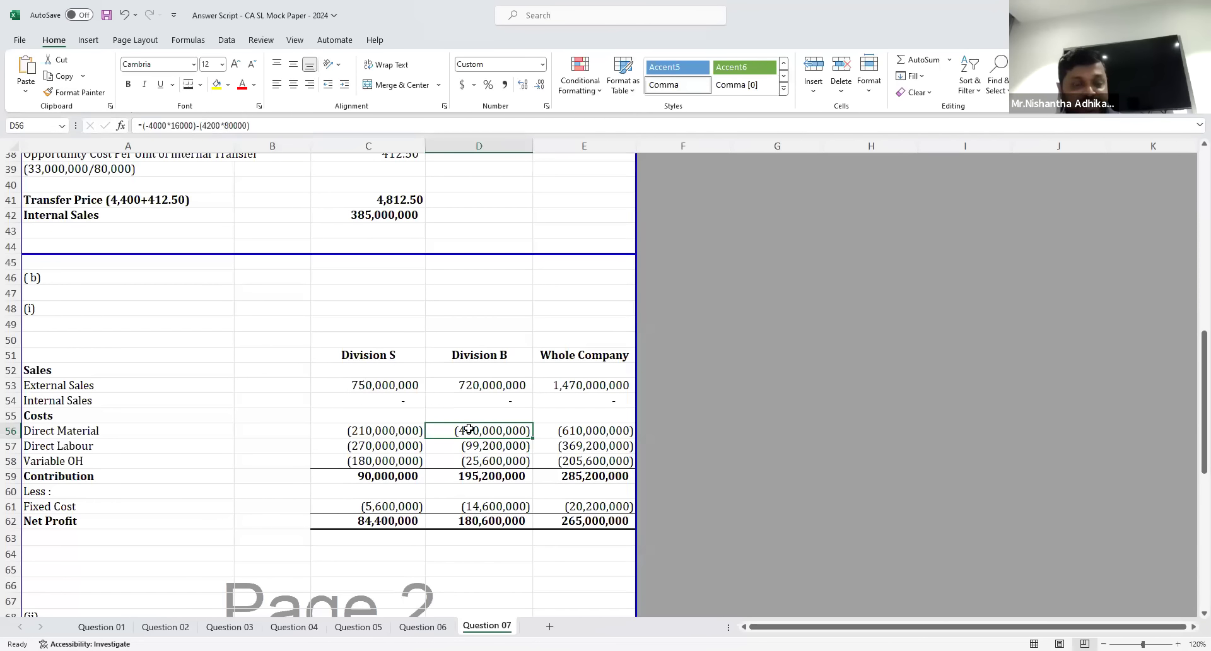
click(350, 450)
click(444, 450)
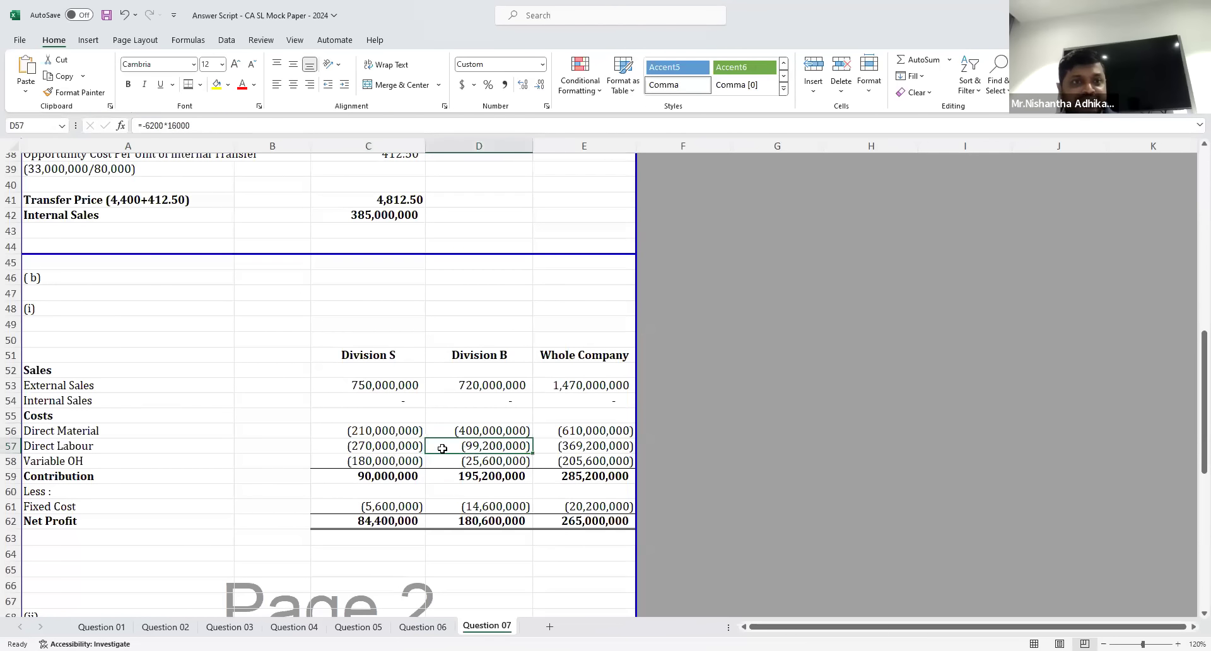
click(386, 460)
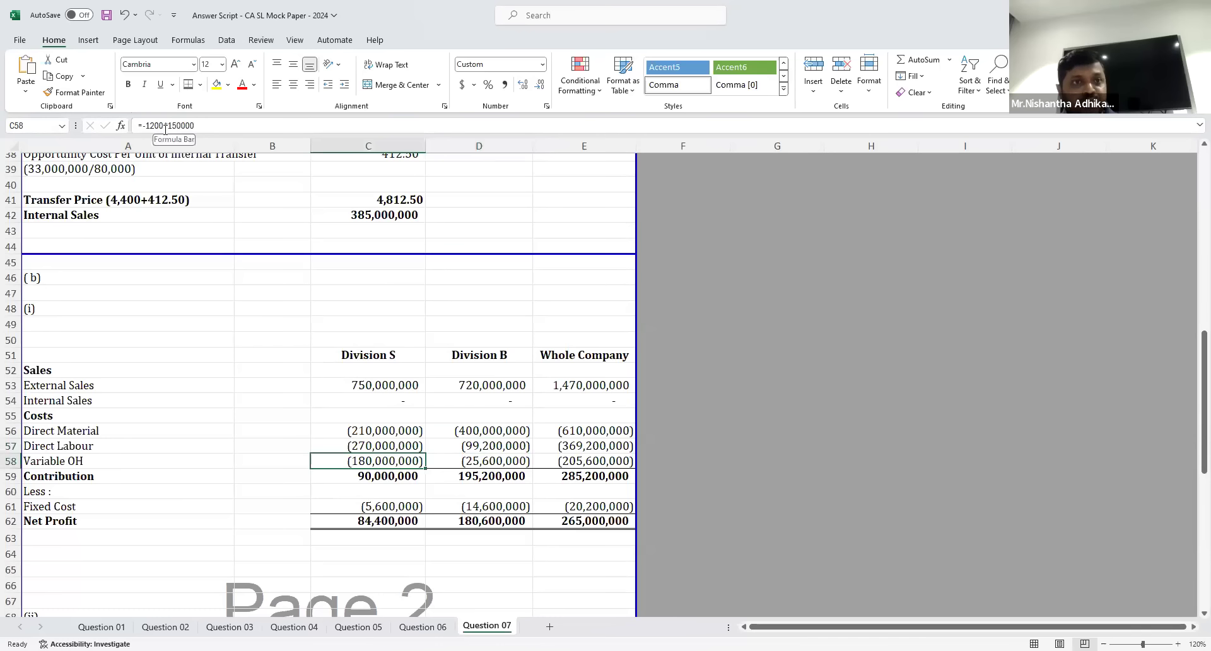
click(449, 465)
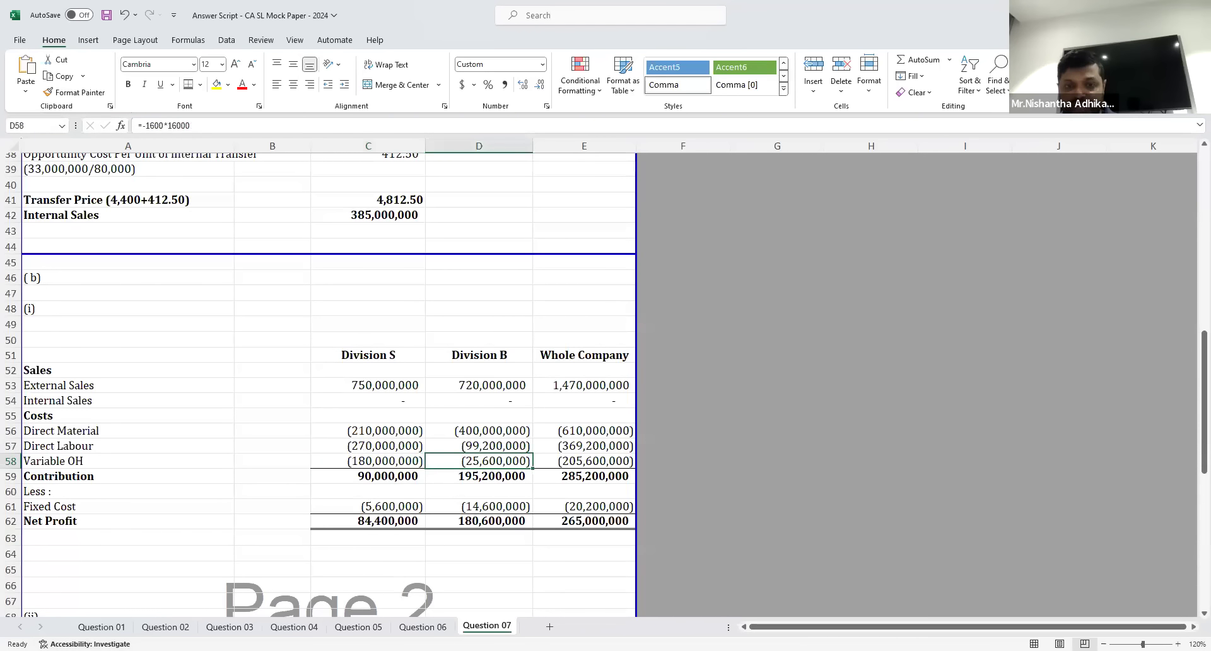
Step: Examine the part (b)(i) contribution and net profit formulas and compare Division S's net profit with its part (a) figure
drag(397, 478, 599, 478)
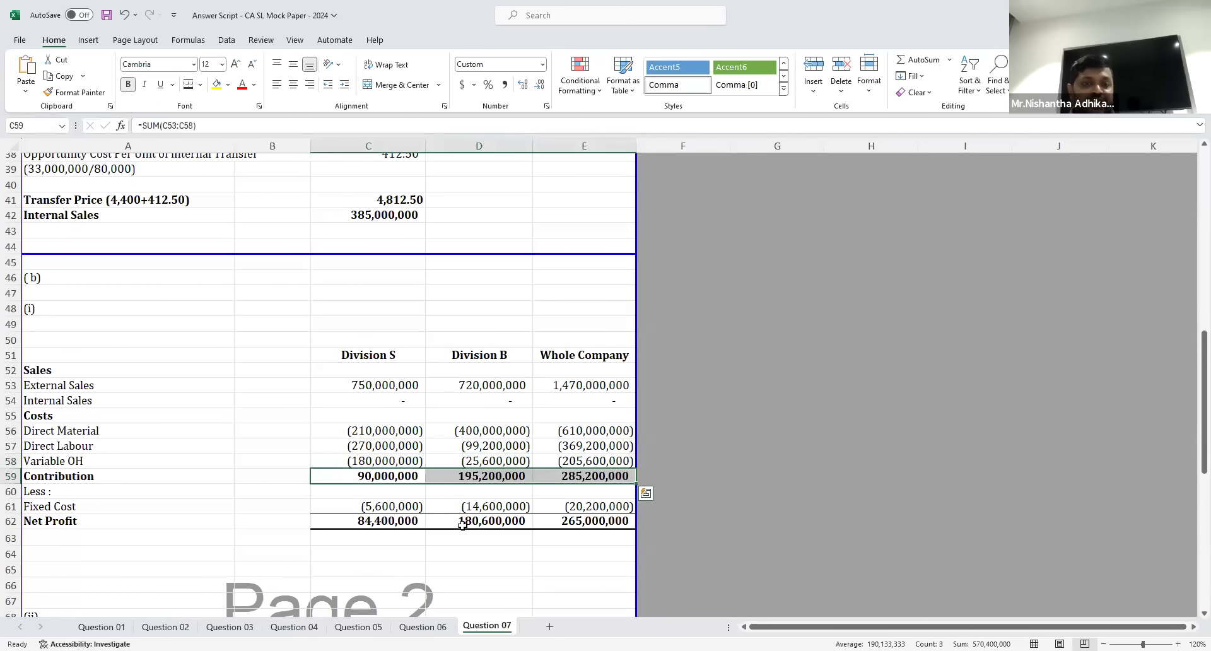
click(387, 519)
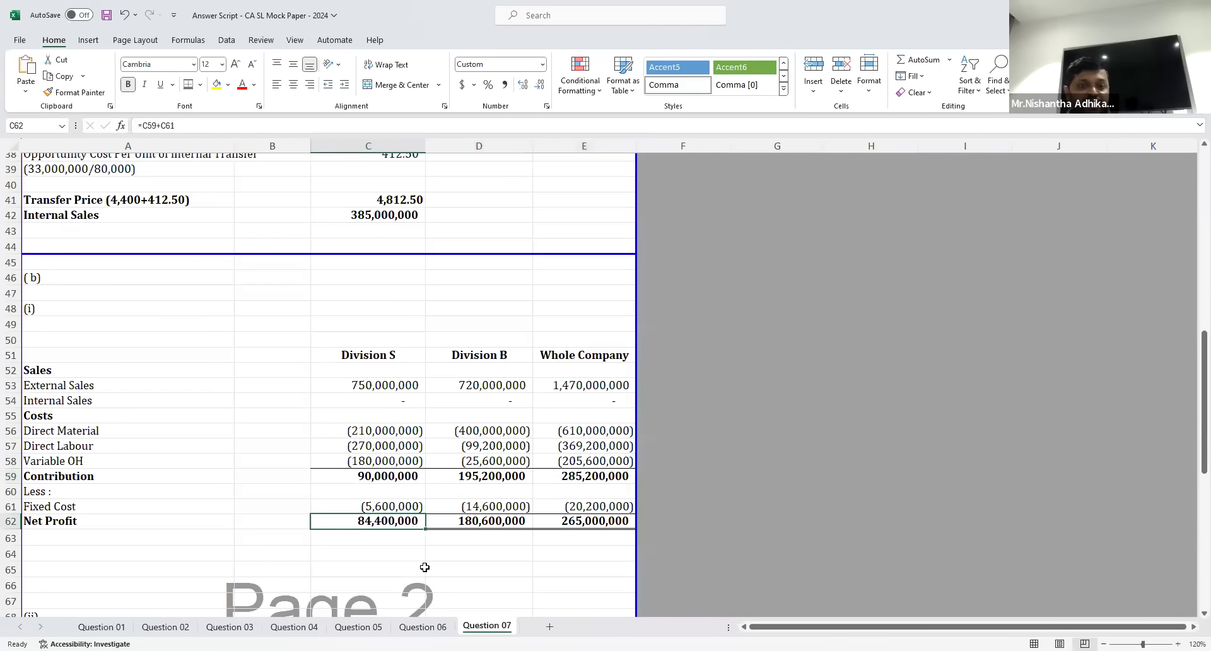
click(492, 527)
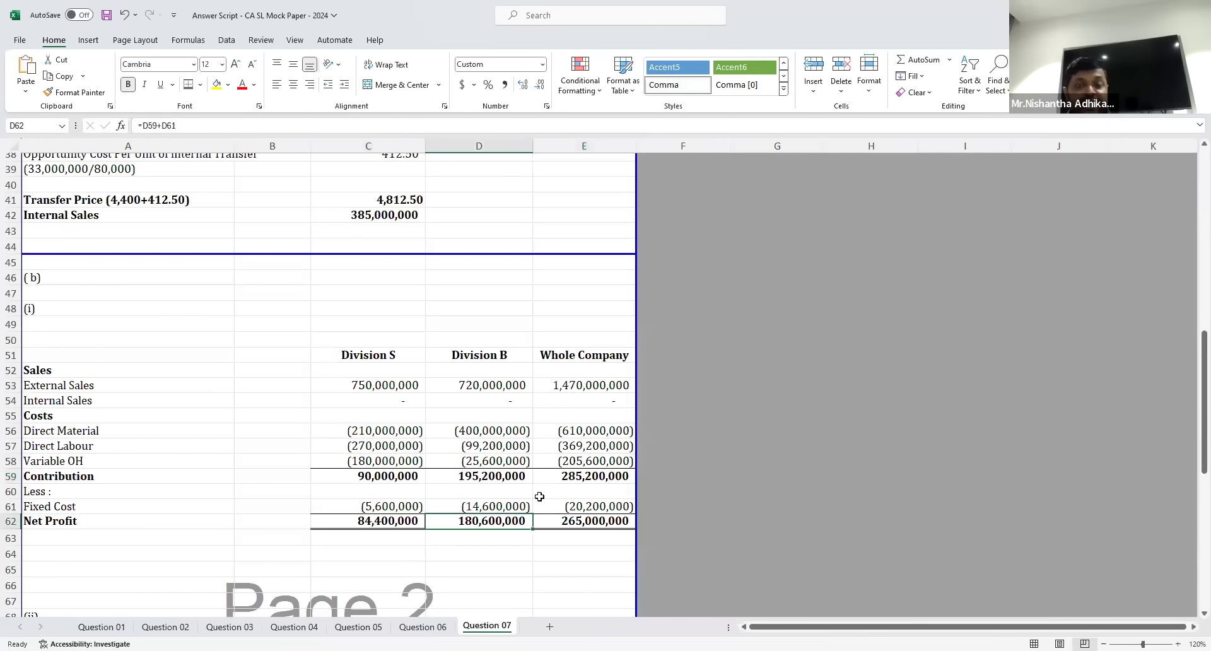
scroll(682, 450, up, 5)
scroll(682, 450, up, 4)
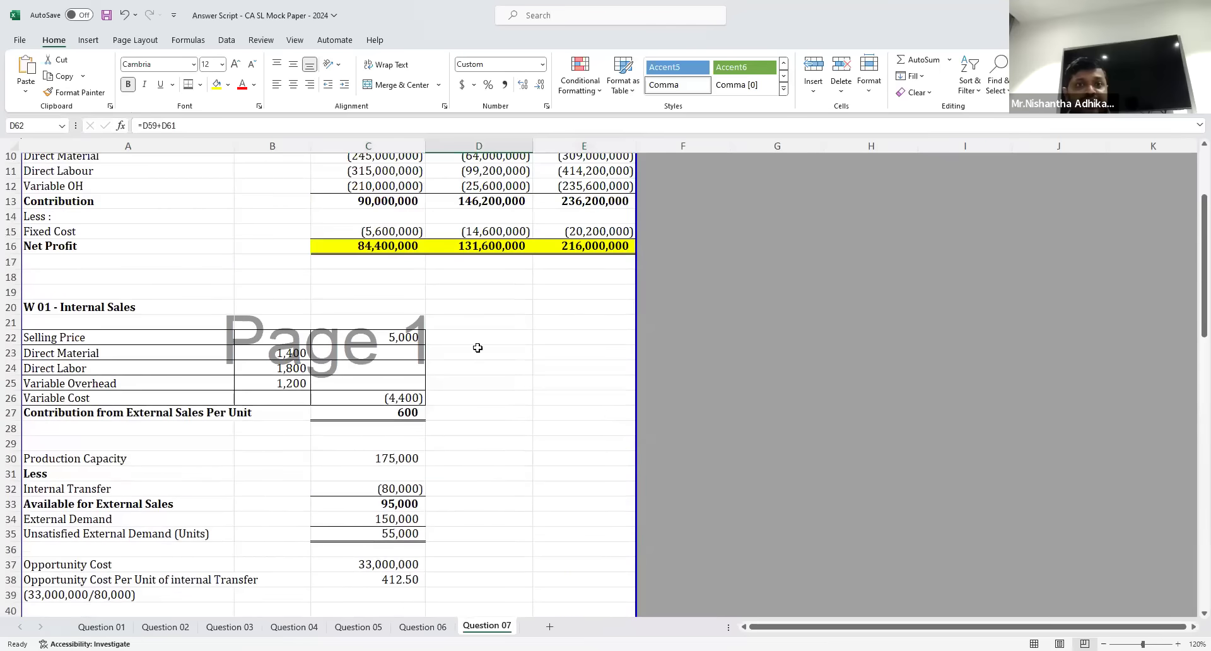
click(386, 247)
scroll(415, 328, down, 7)
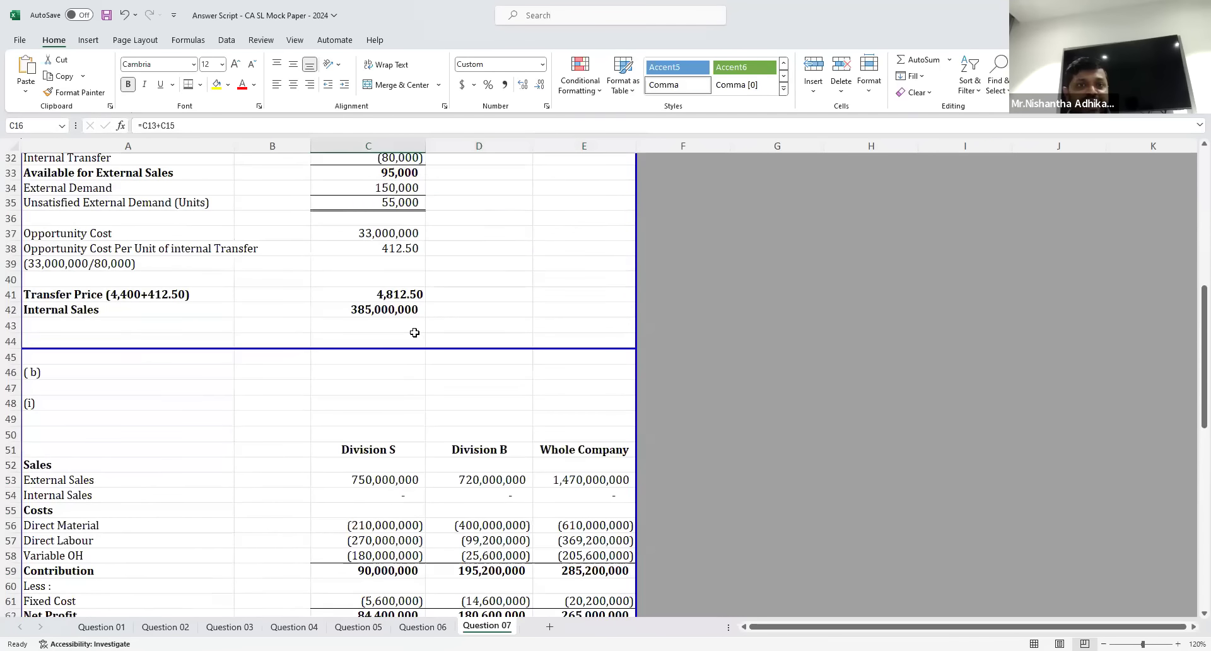
Step: Highlight the part (b)(i) net profit figures for Division S, Division B and the whole company (C62:E62) in yellow
scroll(393, 506, down, 7)
click(371, 332)
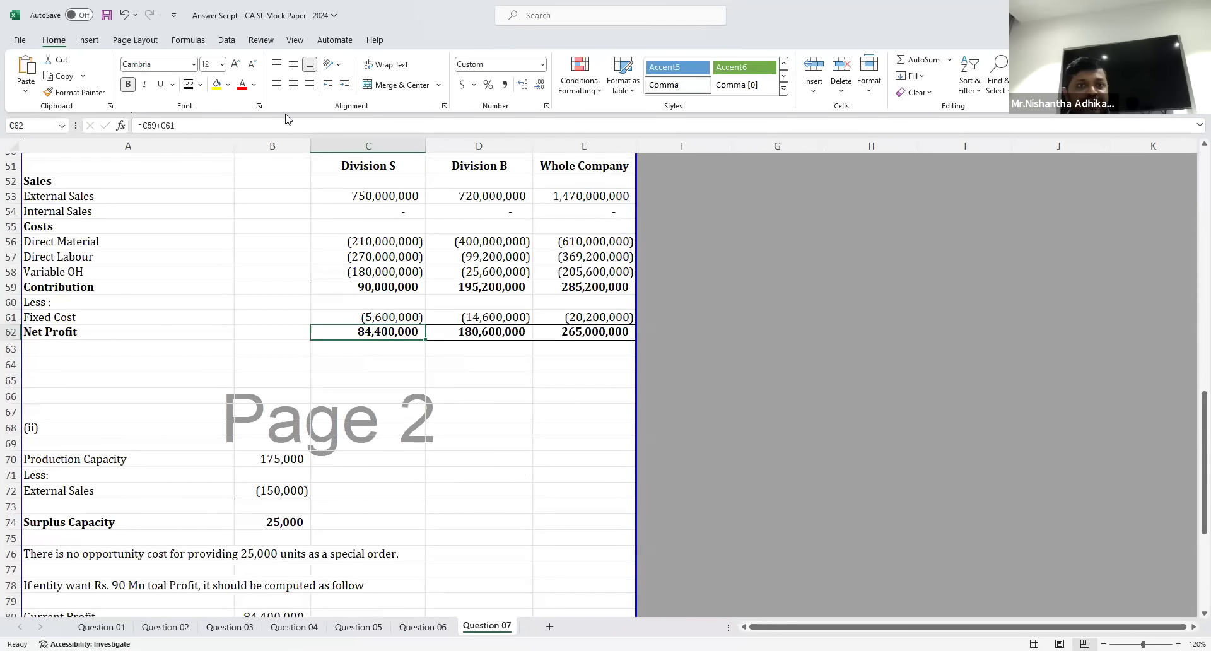
click(217, 87)
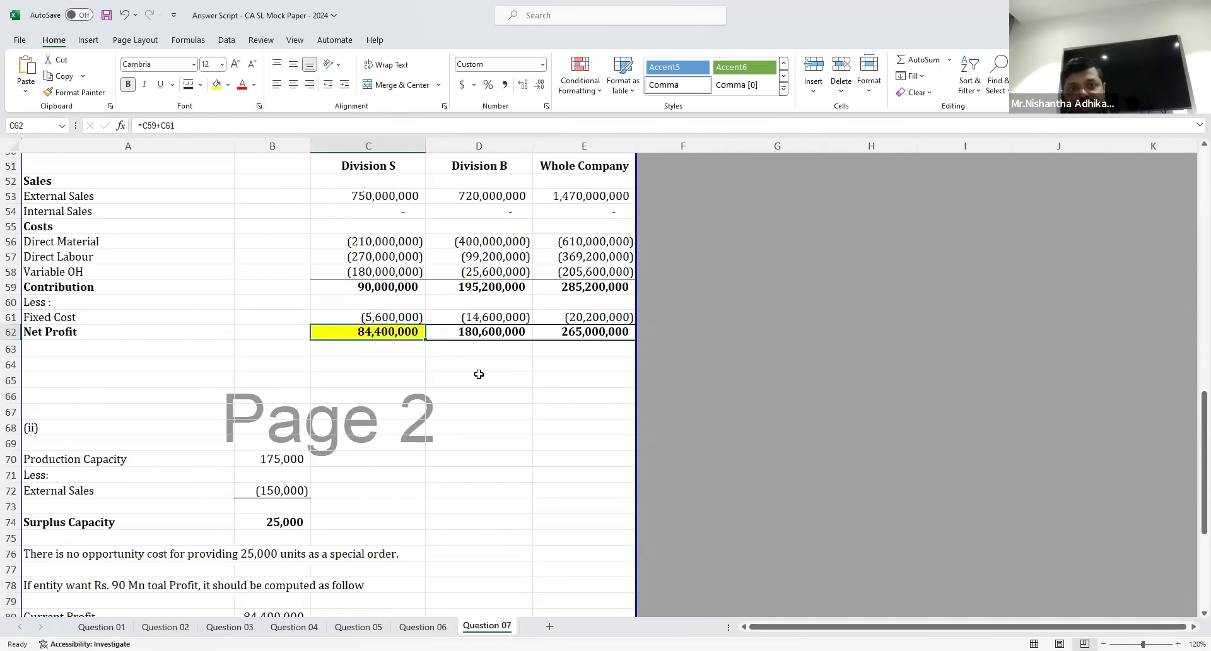
scroll(477, 377, up, 14)
click(480, 243)
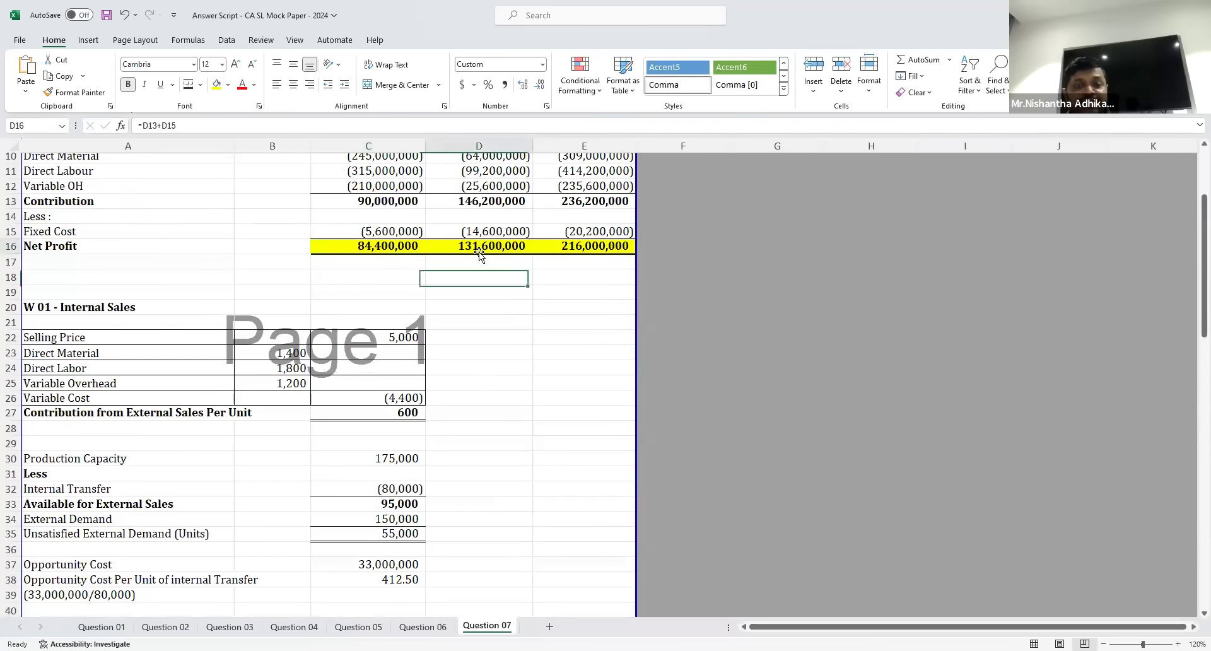
scroll(480, 250, up, 3)
scroll(481, 259, down, 5)
scroll(481, 272, down, 10)
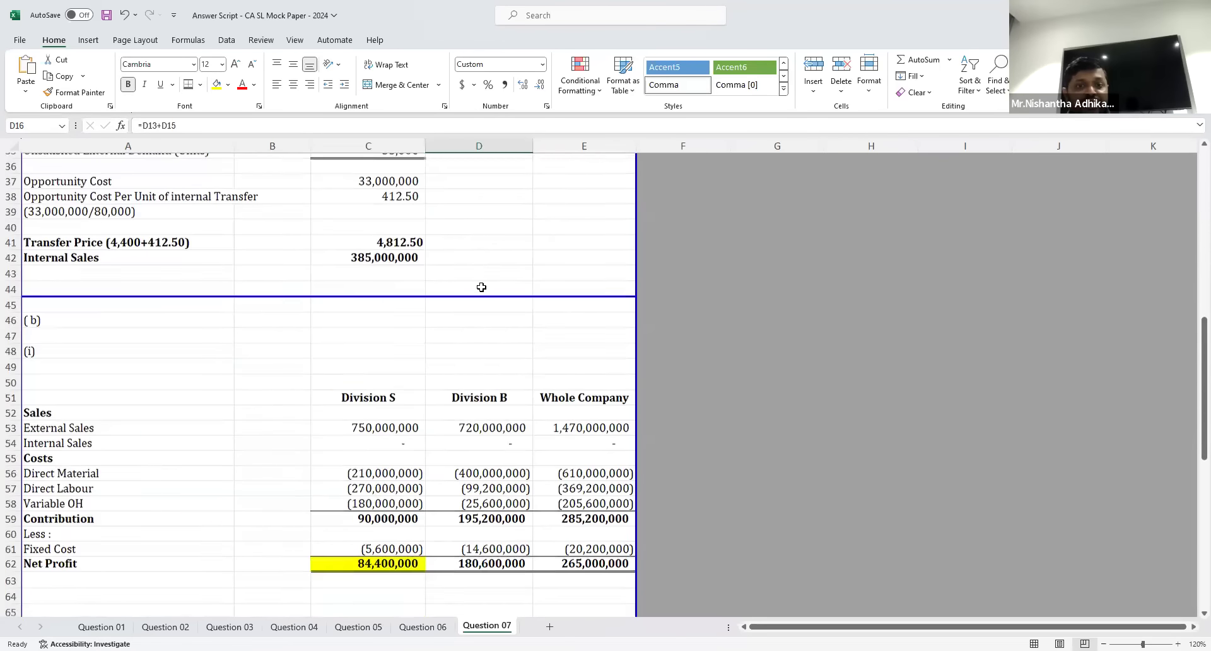
click(482, 381)
click(217, 85)
click(591, 382)
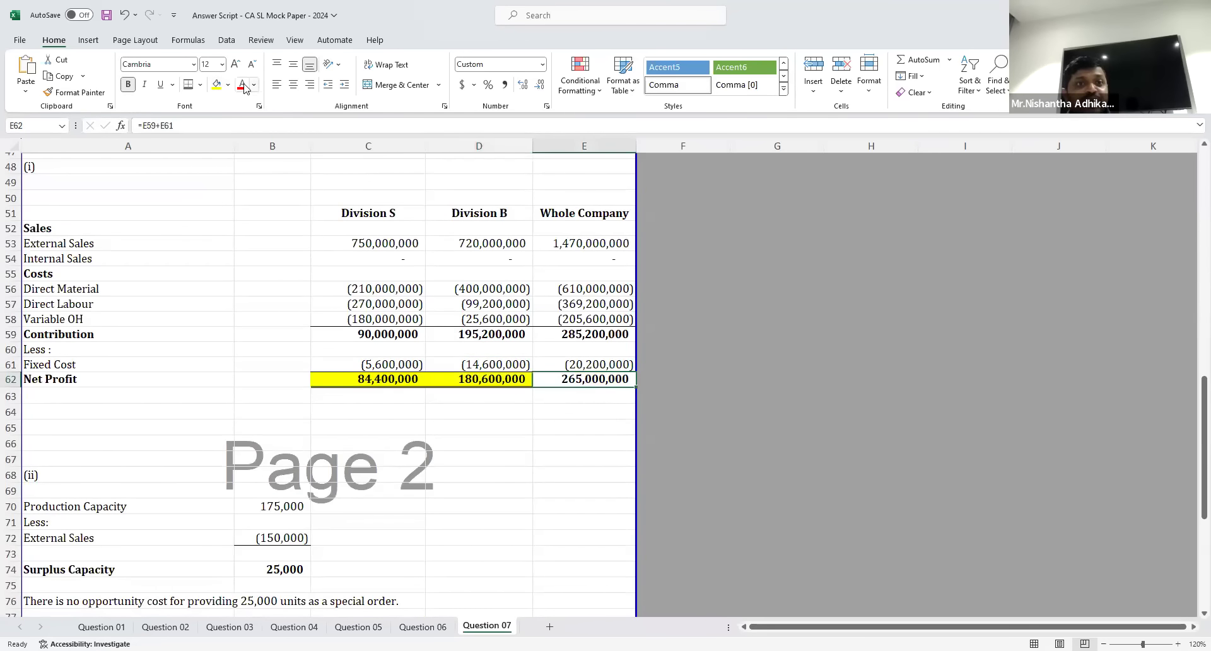
click(217, 85)
Step: Compare the whole-company net profit in part (a) (E16) with the one in part (b)(i) (E62)
scroll(443, 313, up, 4)
scroll(443, 314, up, 10)
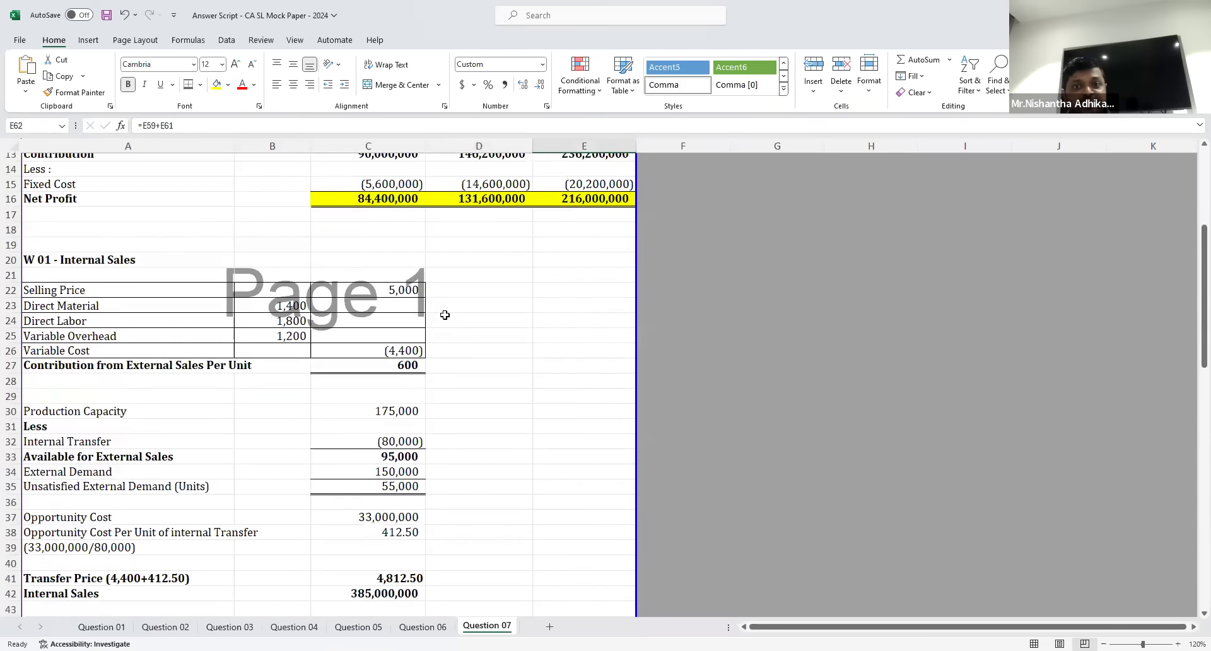
click(593, 340)
scroll(590, 373, down, 15)
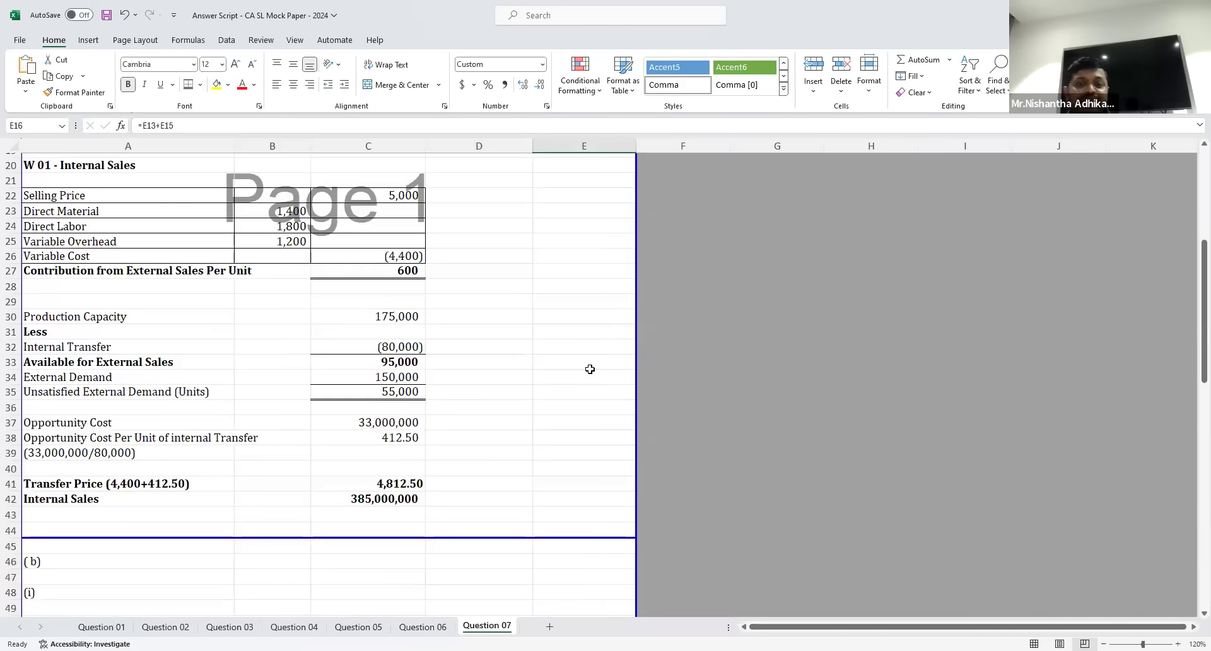
click(598, 333)
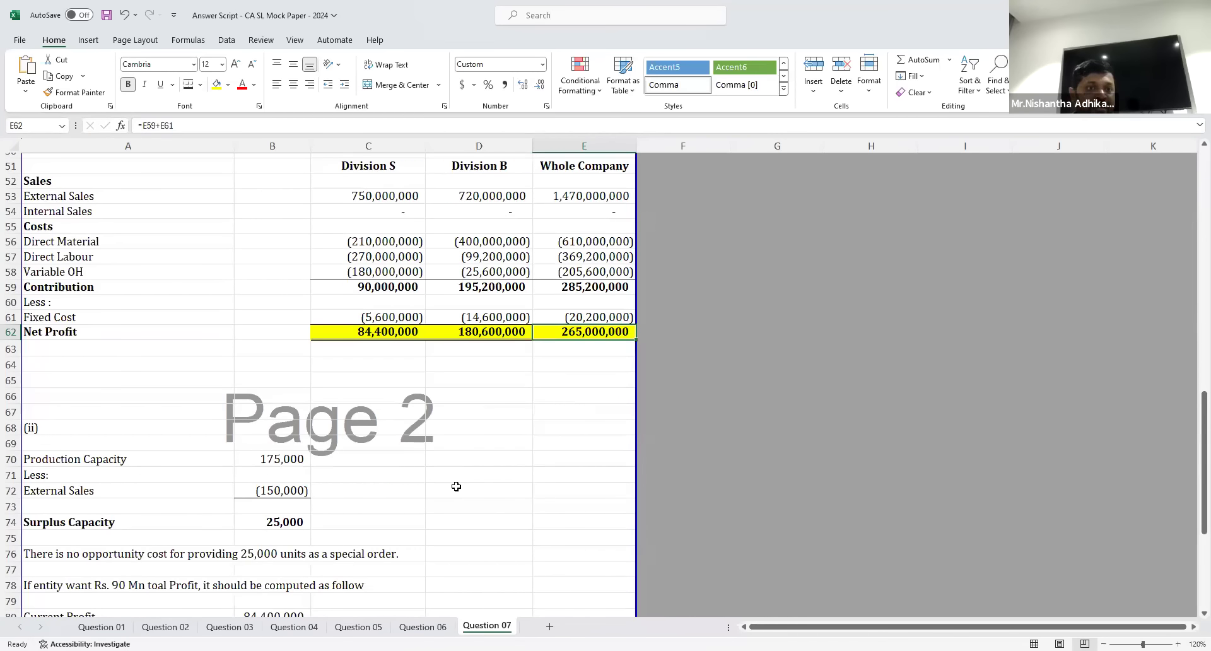
Step: Examine the part (b)(ii) surplus capacity working, checking production capacity, external sales and the formula in B74
scroll(456, 483, down, 3)
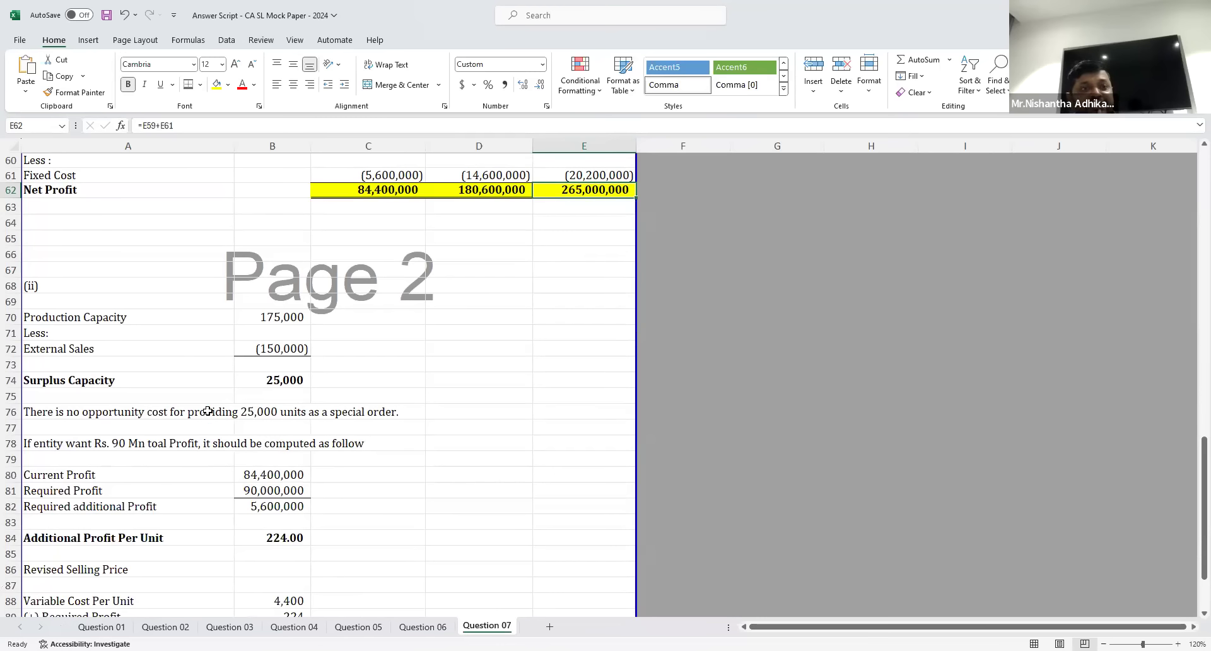
scroll(211, 408, up, 6)
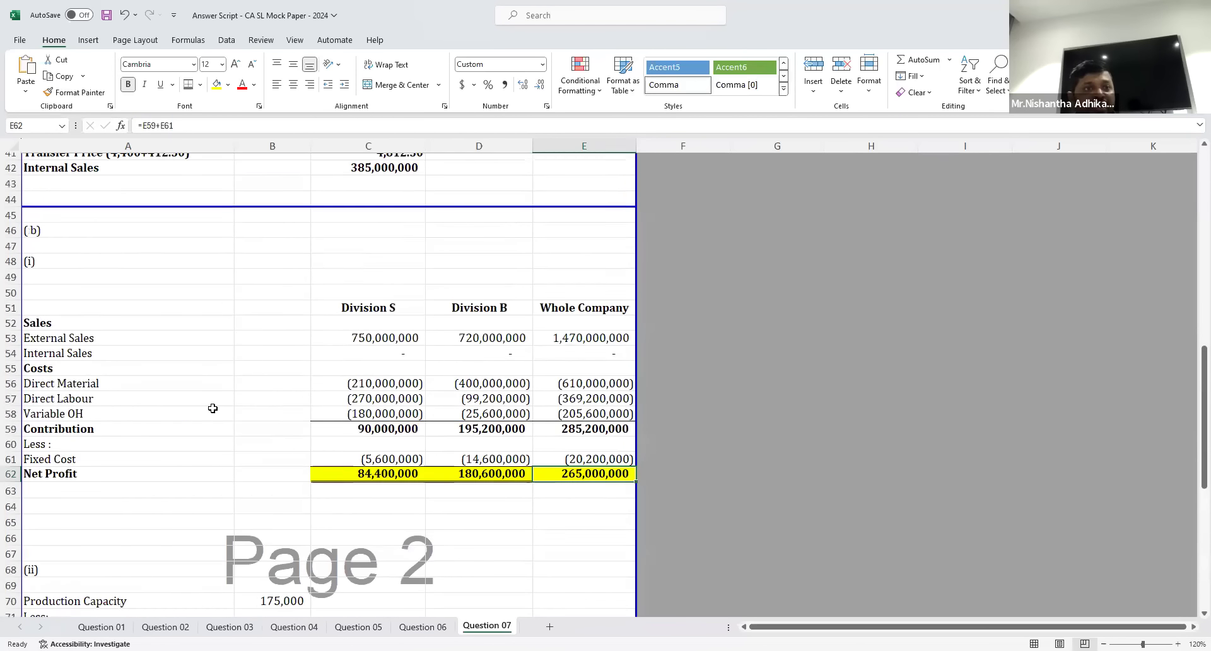
scroll(213, 408, down, 6)
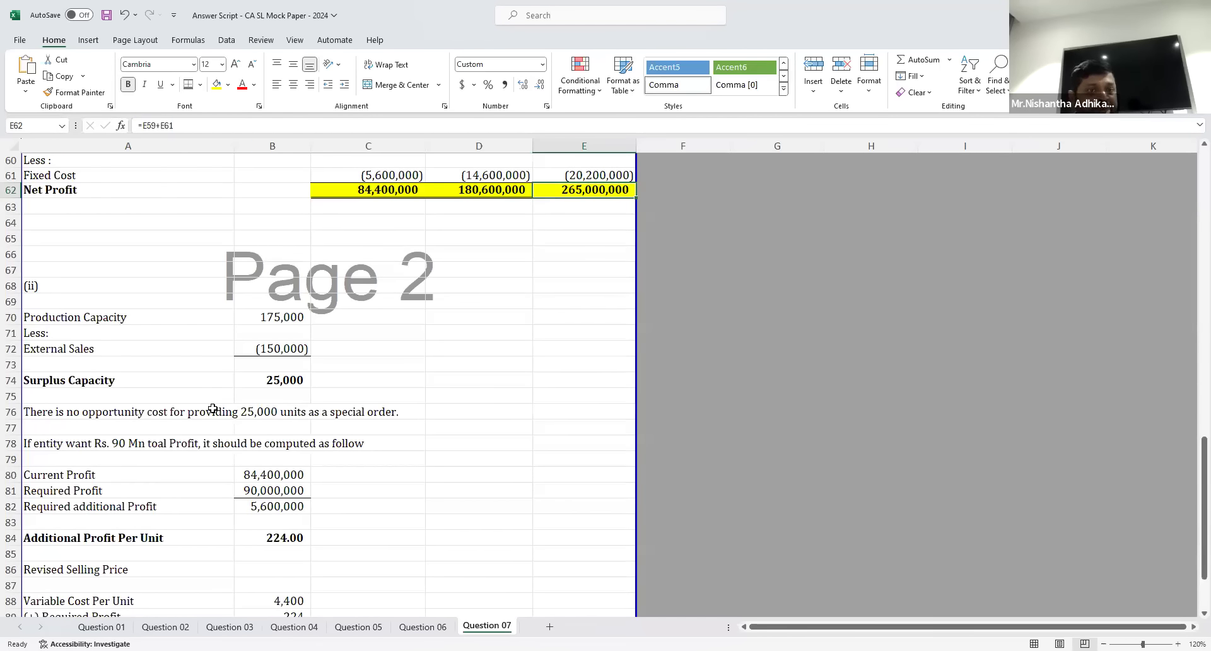
click(272, 319)
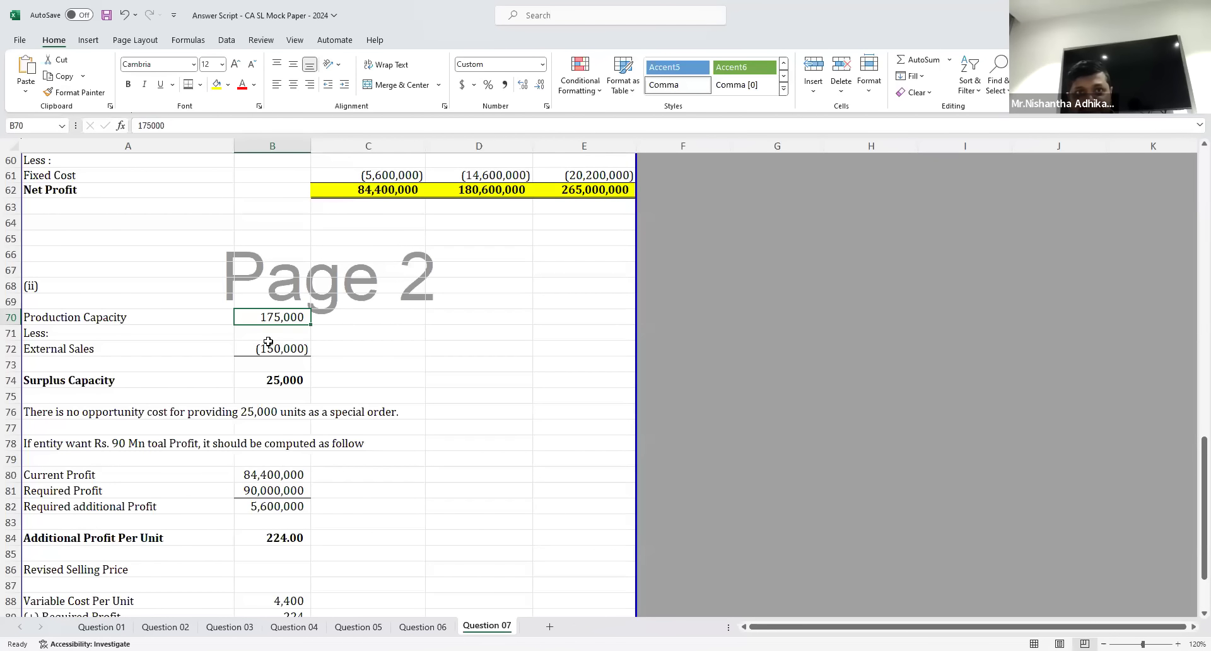
click(272, 352)
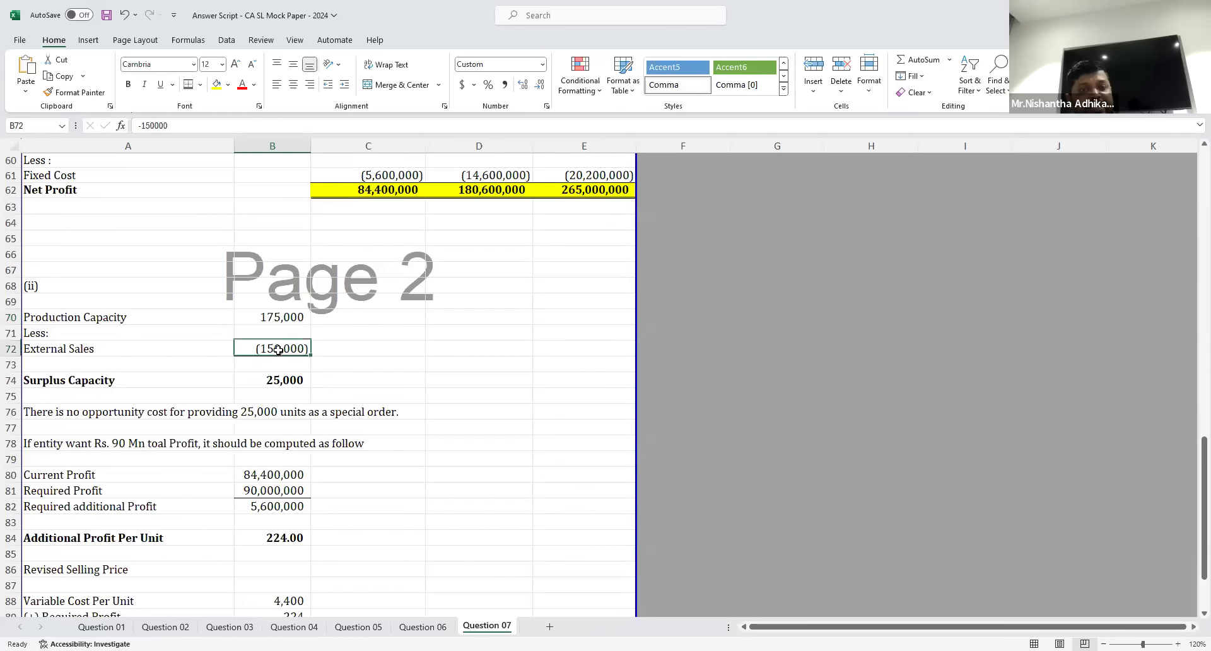
click(269, 380)
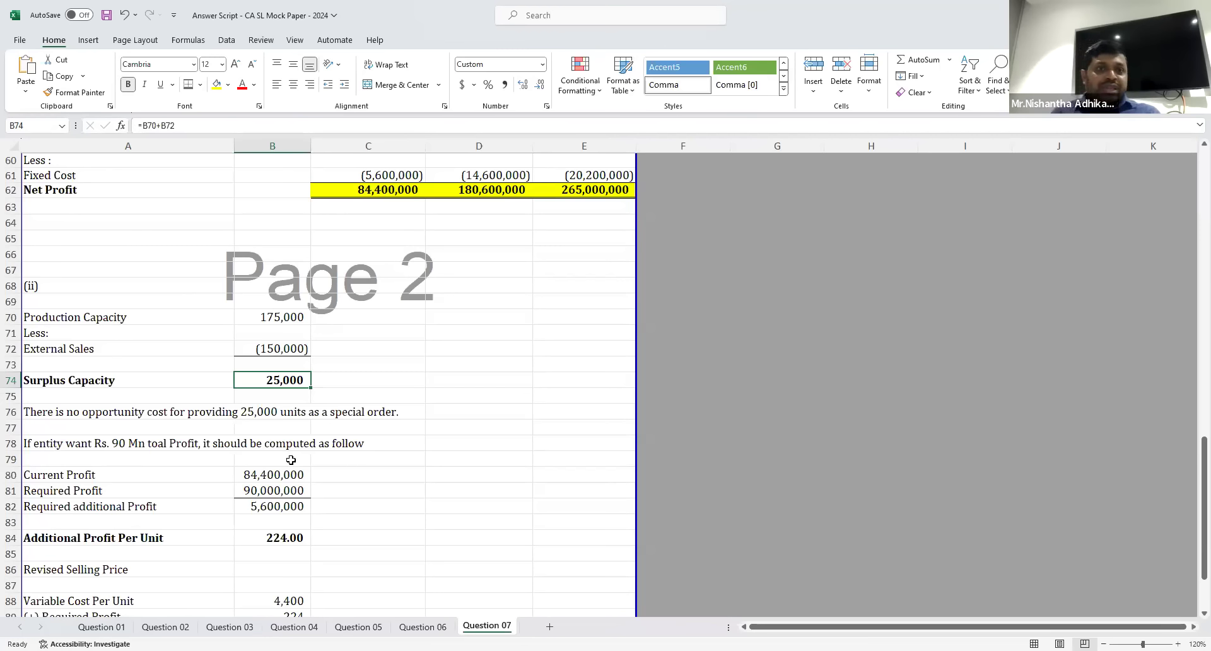
Step: Examine the required additional profit working, tracing current profit to Division S's net profit and relating the difference to the surplus capacity
click(47, 445)
click(373, 188)
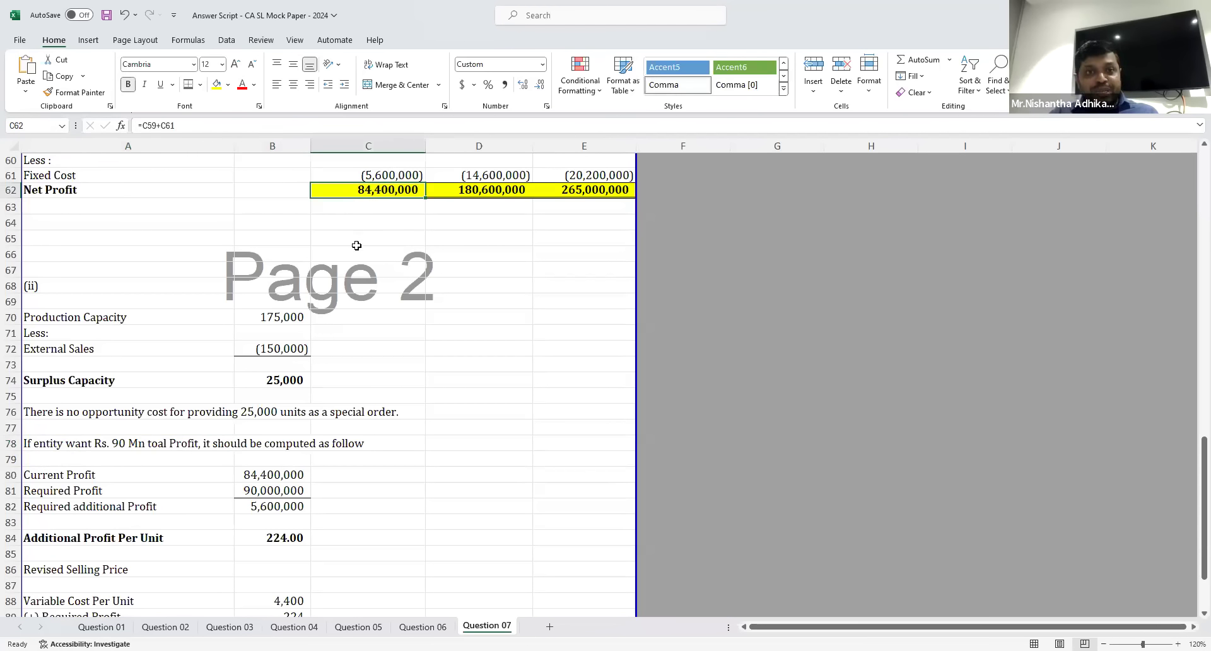
scroll(367, 230, up, 3)
scroll(372, 229, down, 3)
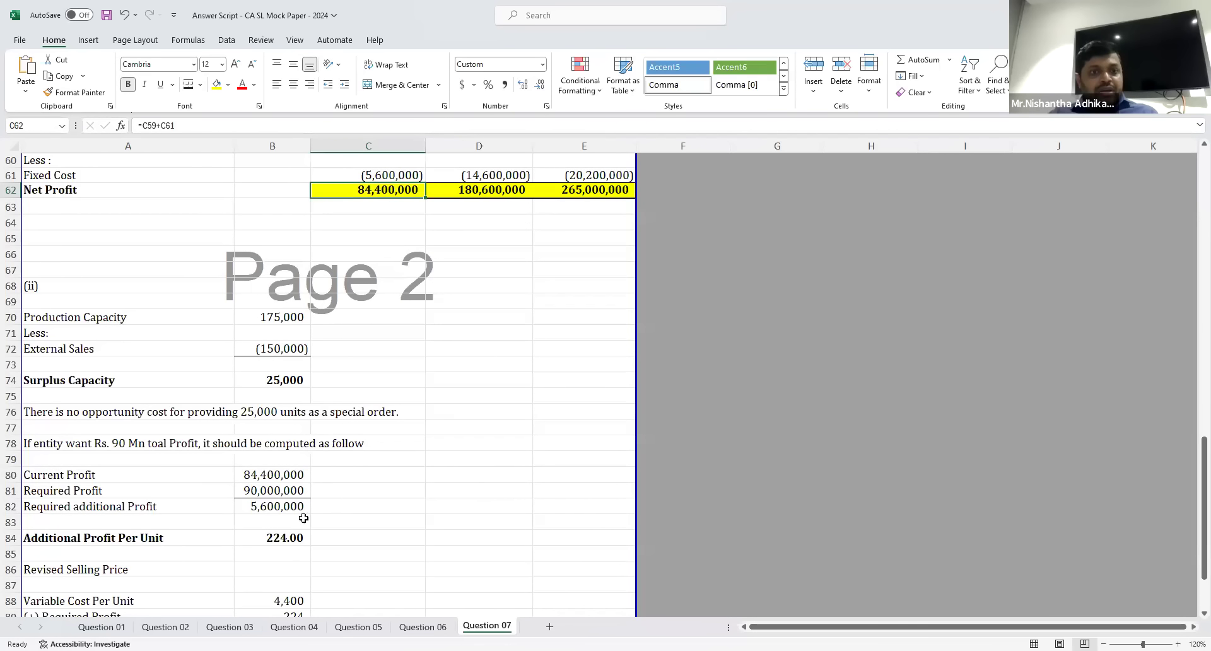
click(248, 475)
click(380, 190)
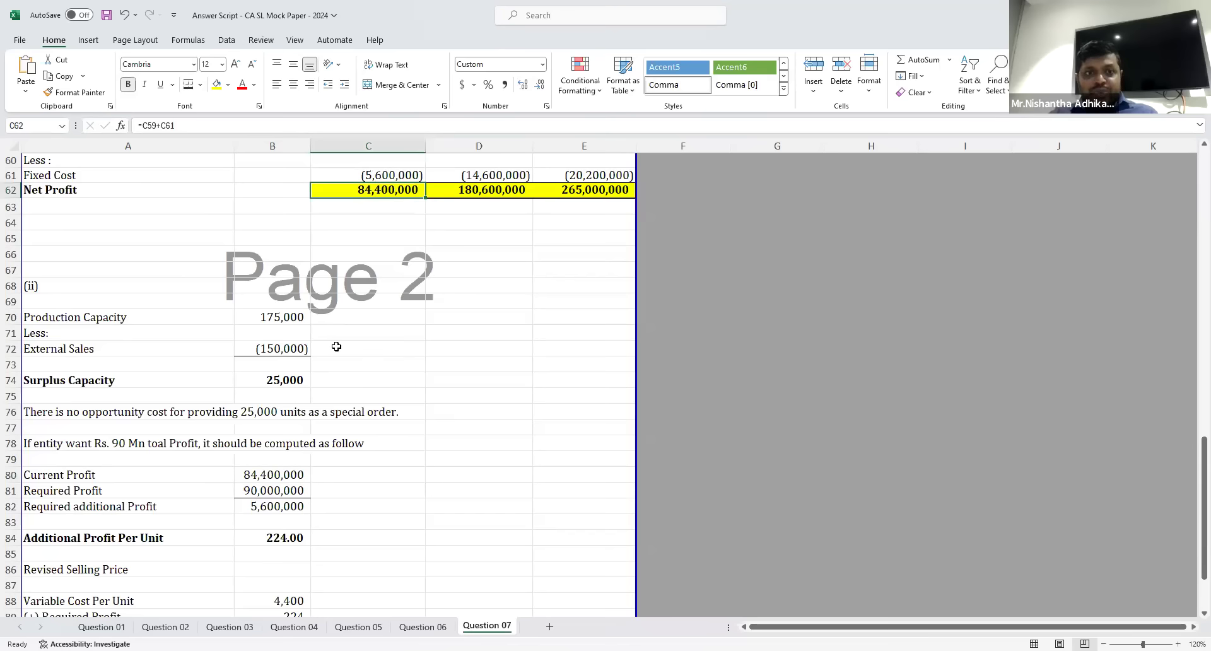
click(270, 506)
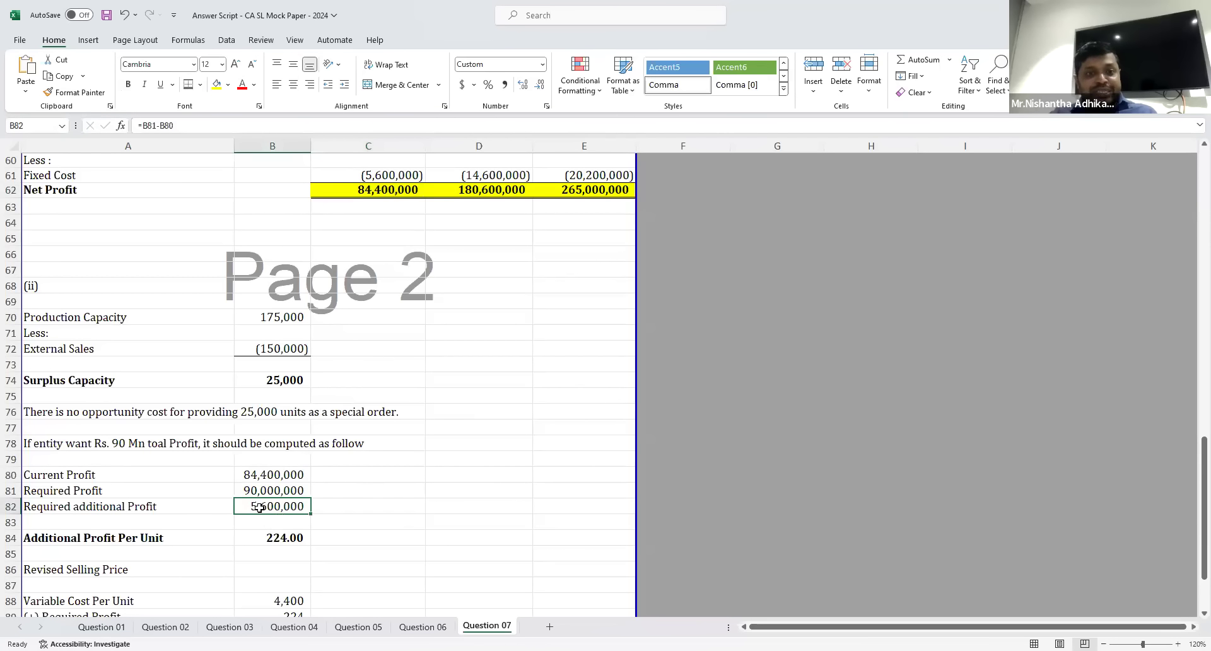
click(277, 412)
click(277, 382)
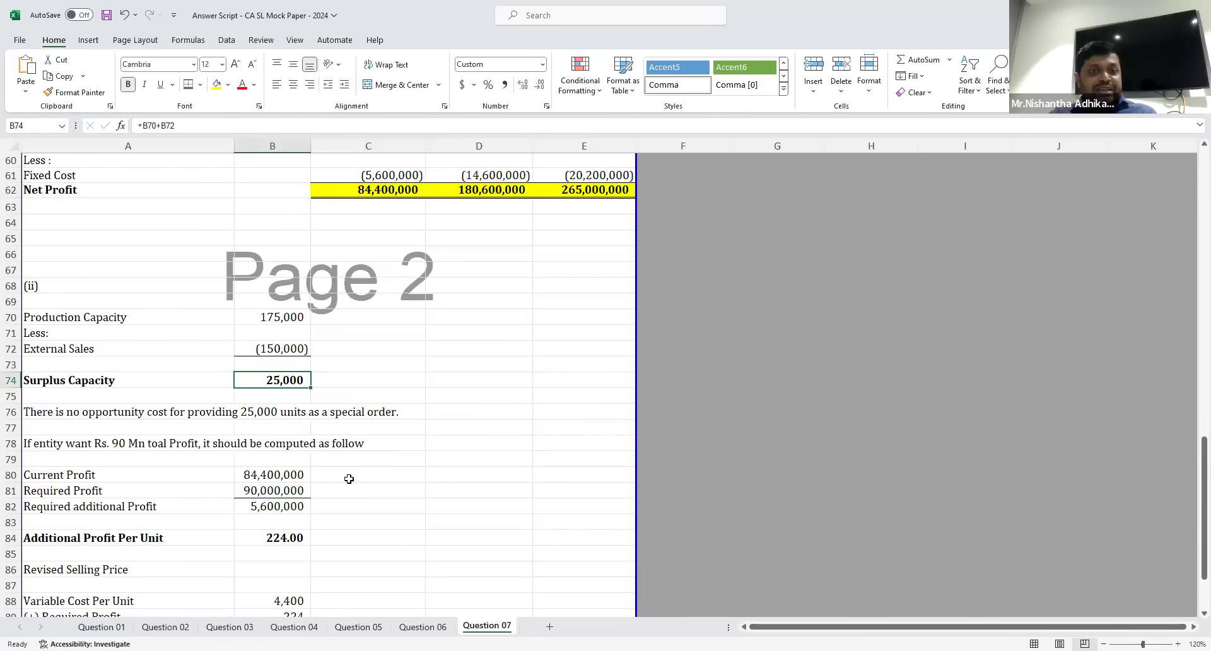
Step: Check the formula for additional profit per unit in B84 and the variable cost per unit in B88
scroll(379, 487, down, 2)
scroll(379, 486, down, 2)
click(271, 397)
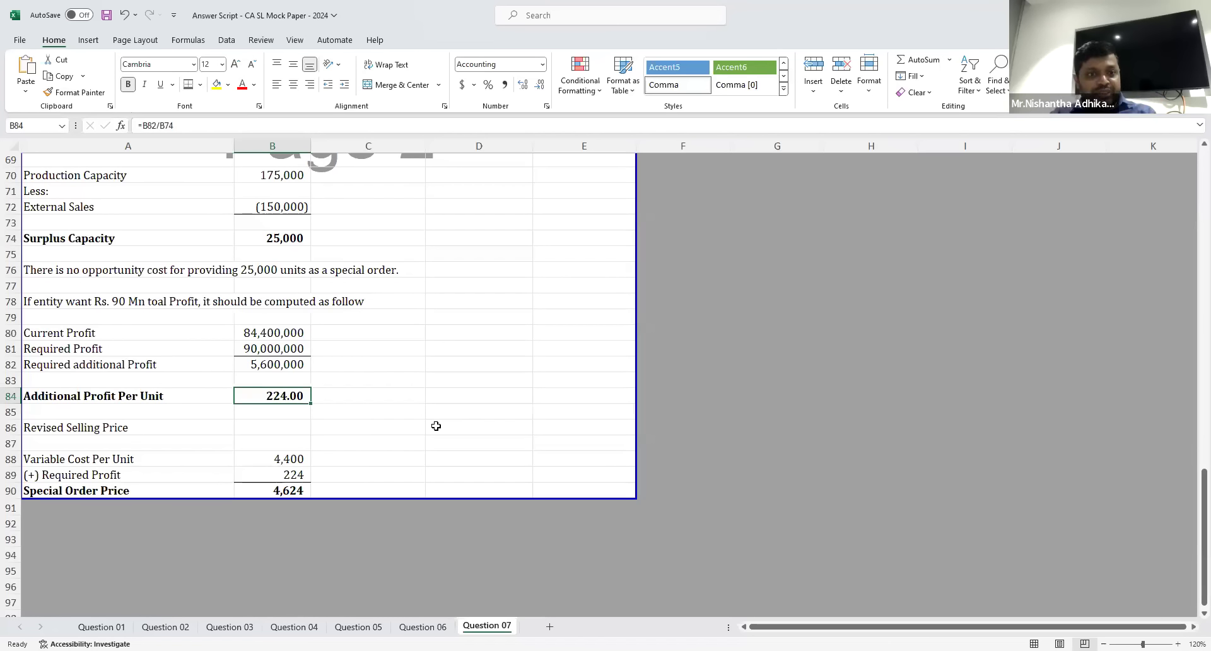
click(287, 460)
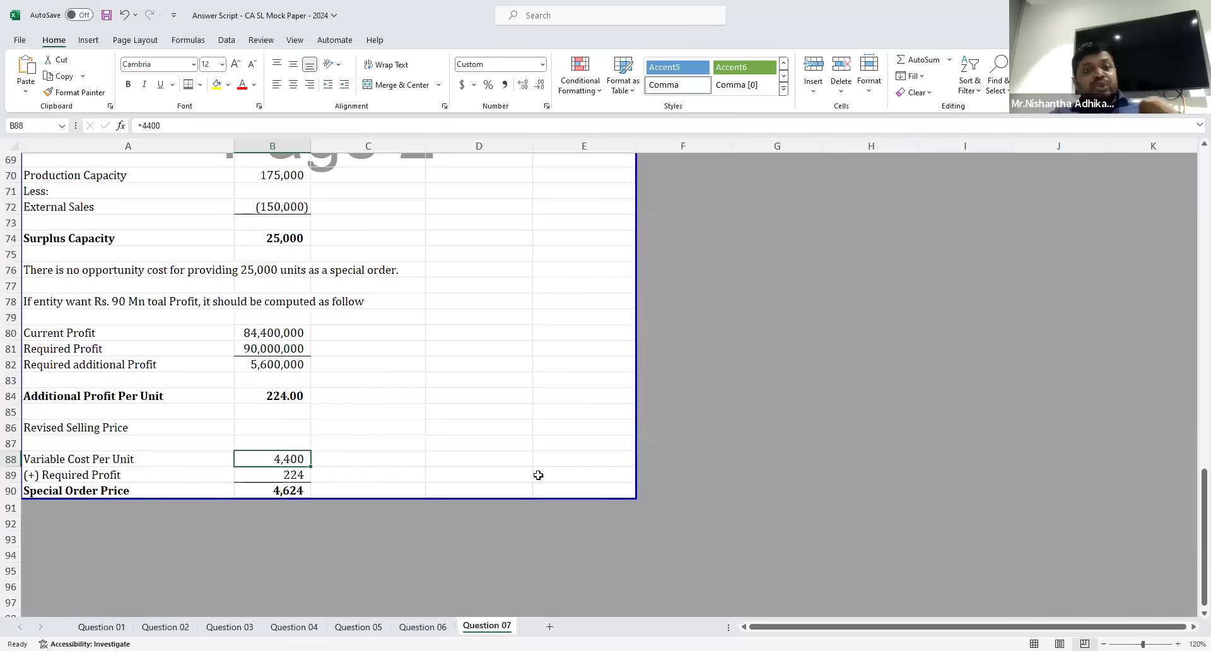
Step: Demonstrate the additional profit per unit beside the working, entering =B82 in D82 and =D82/B74 in D83
click(508, 363)
text(=)
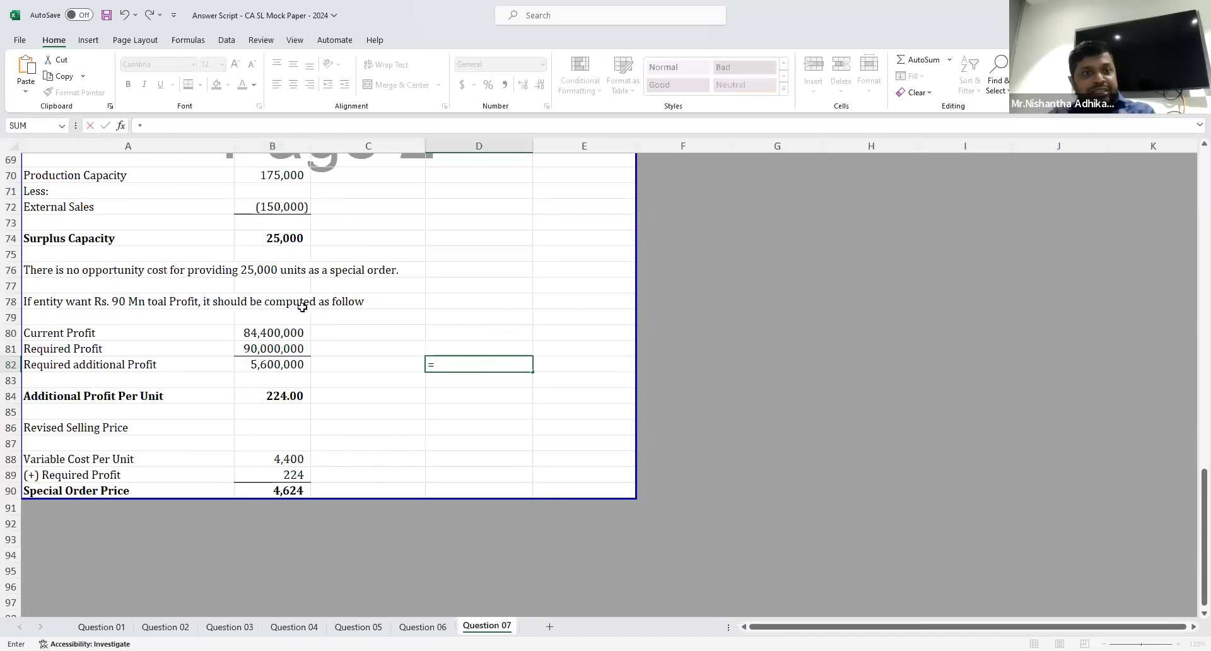
click(279, 364)
key(Return)
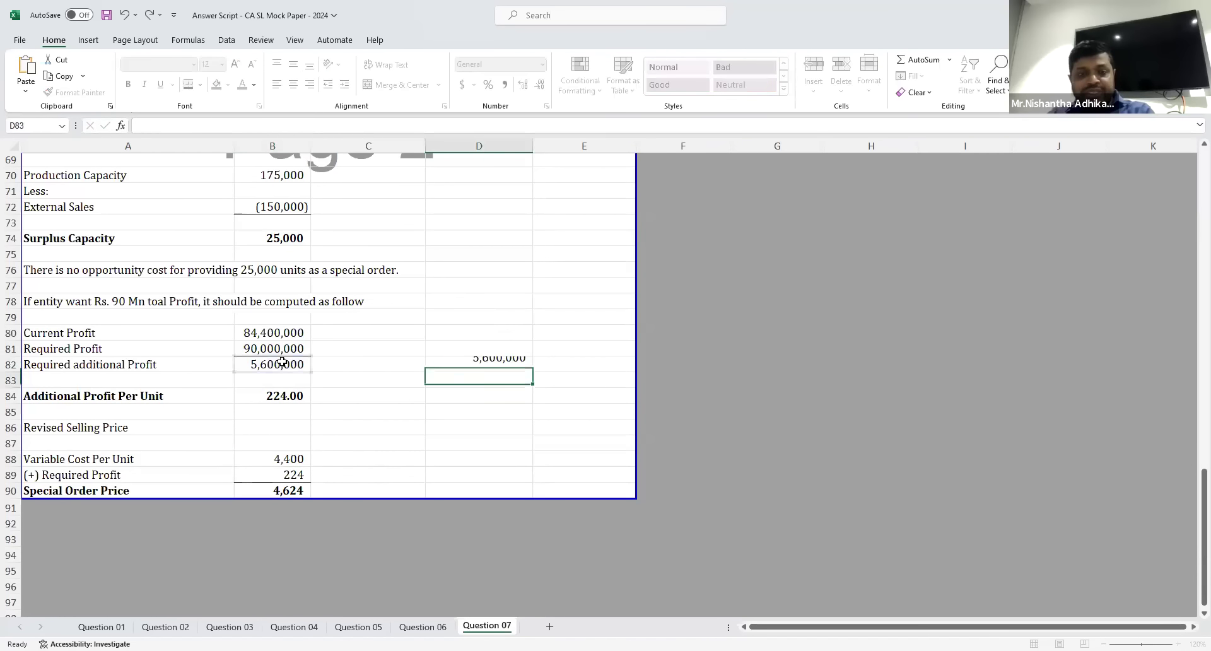
text(=)
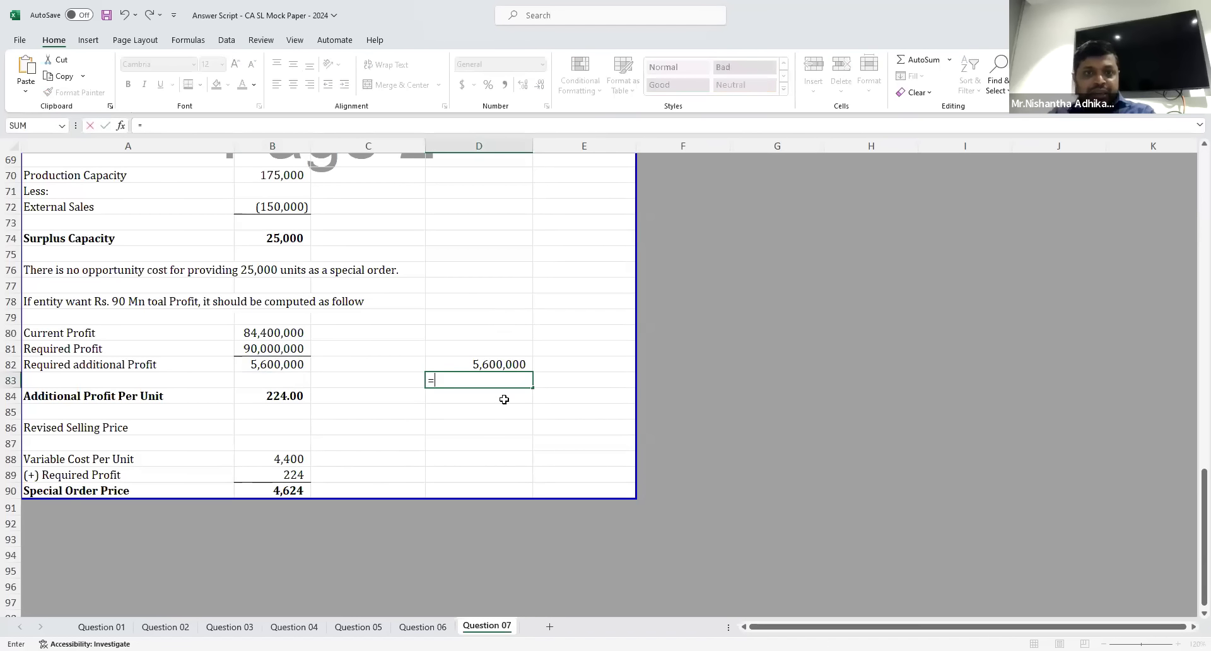
click(513, 363)
text(/)
click(281, 242)
key(Return)
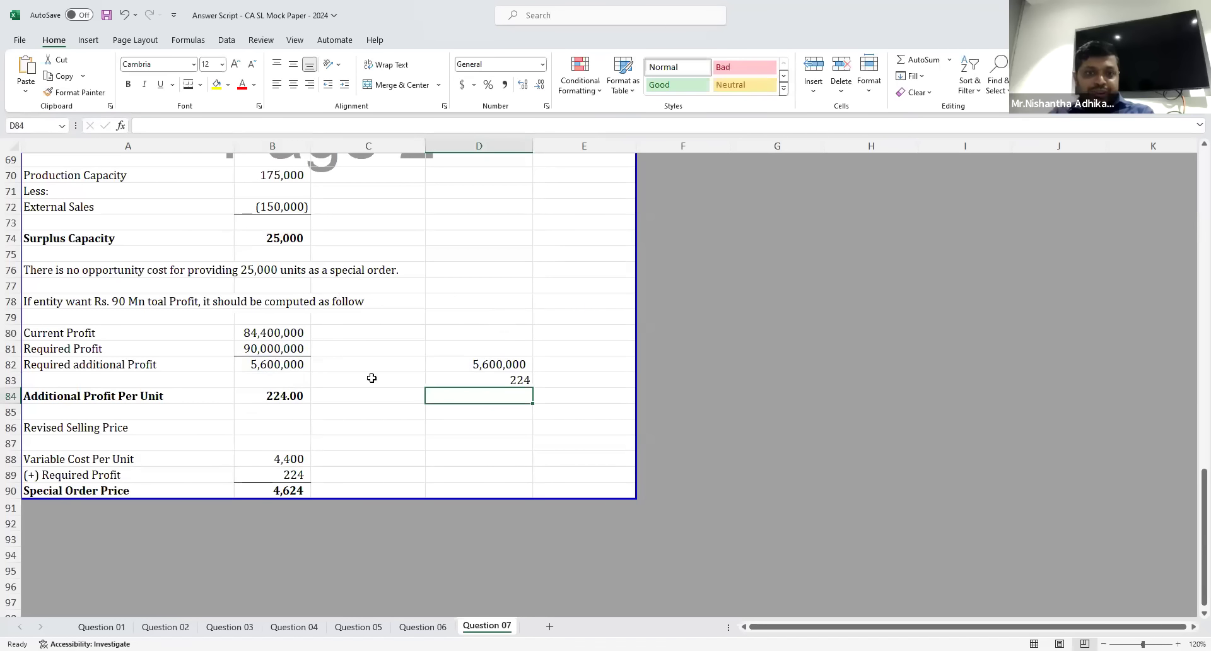
click(513, 381)
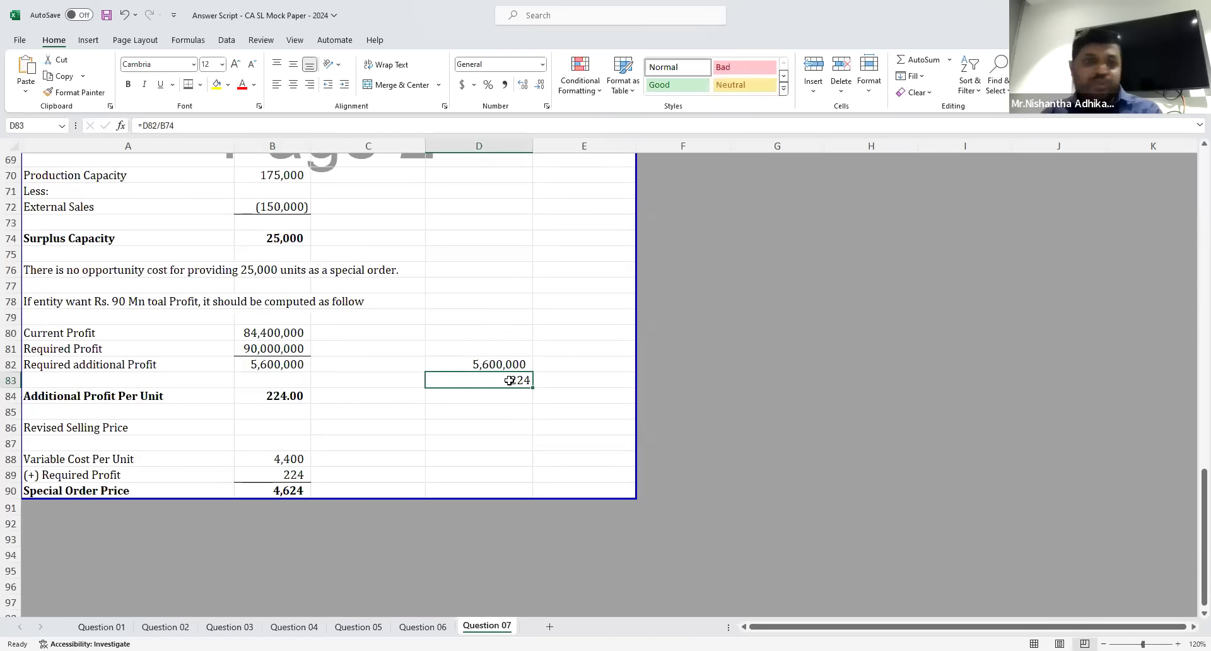
Step: Examine how variable cost per unit and required profit make up the special order price in B88:B90
click(291, 454)
click(285, 478)
click(279, 491)
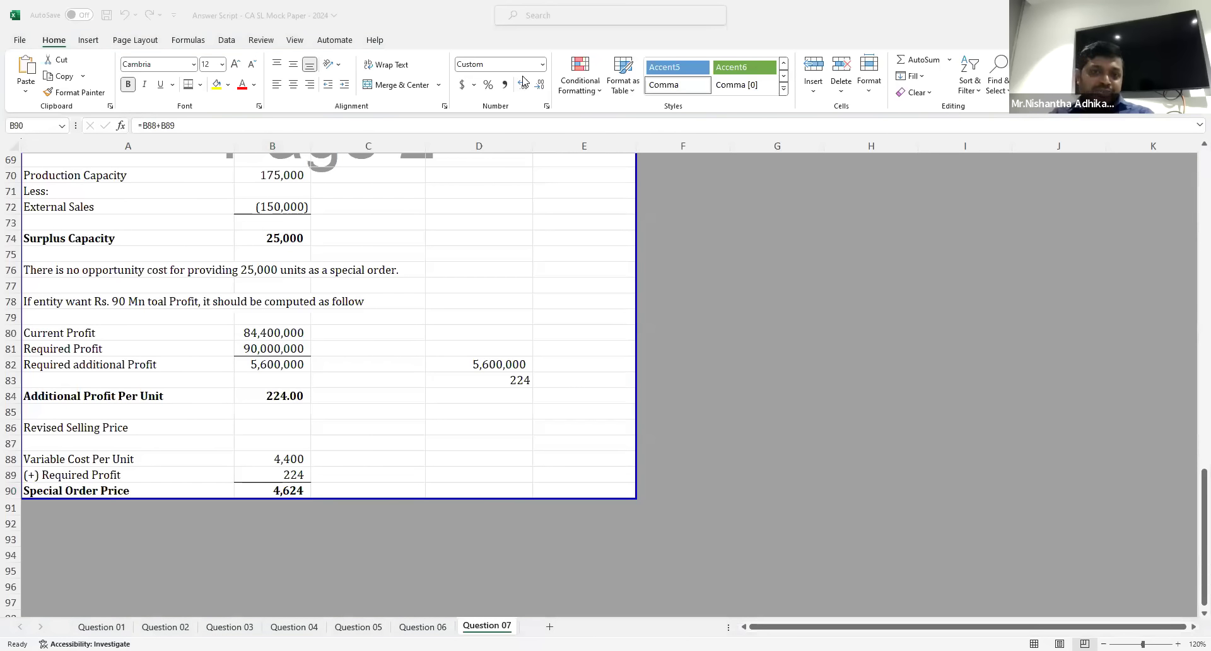
Step: Clear the demonstration calculation from cells D82:D84
drag(502, 364, 500, 392)
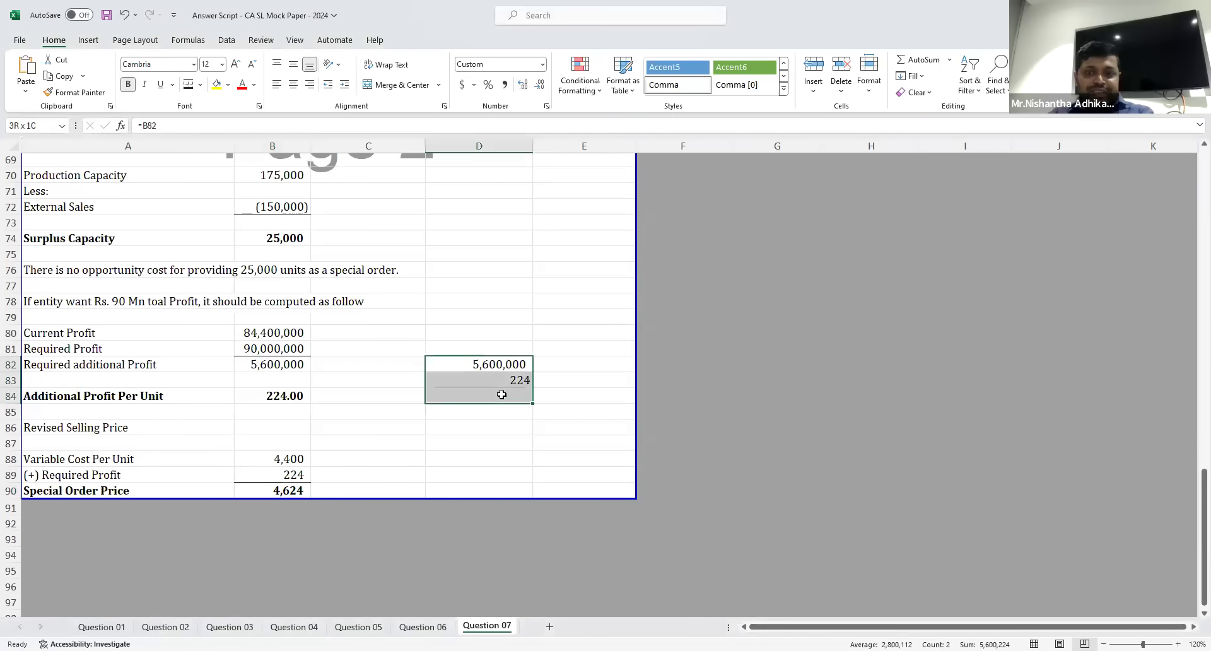
key(Delete)
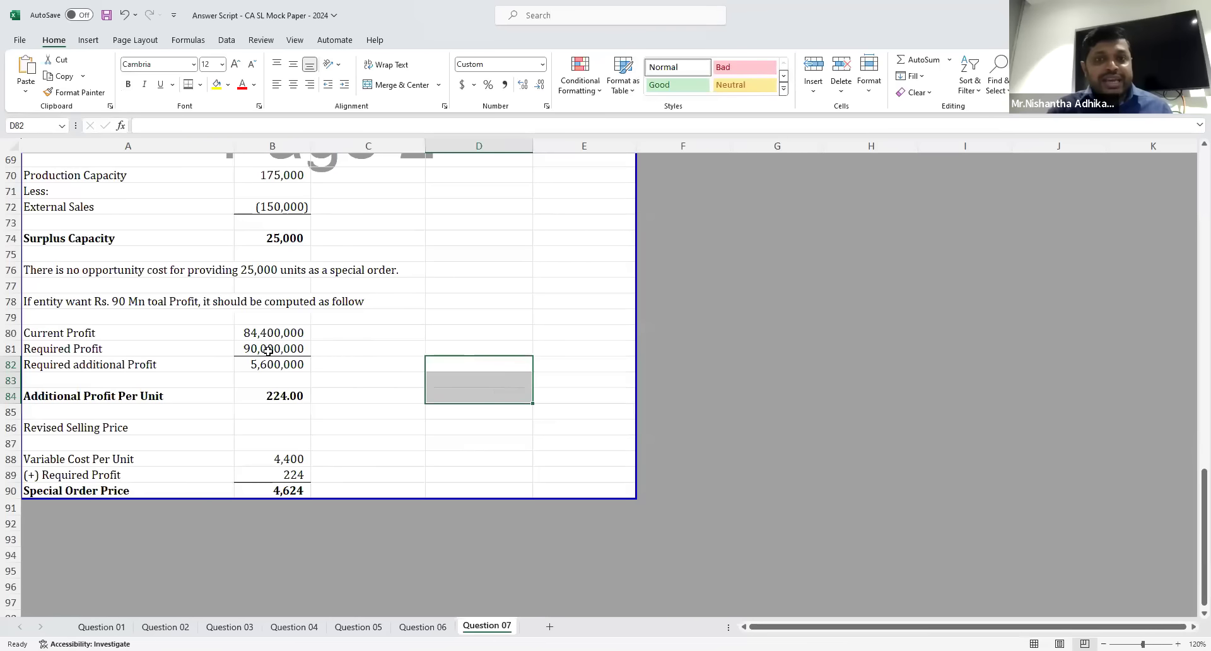
scroll(380, 260, up, 7)
scroll(380, 259, up, 16)
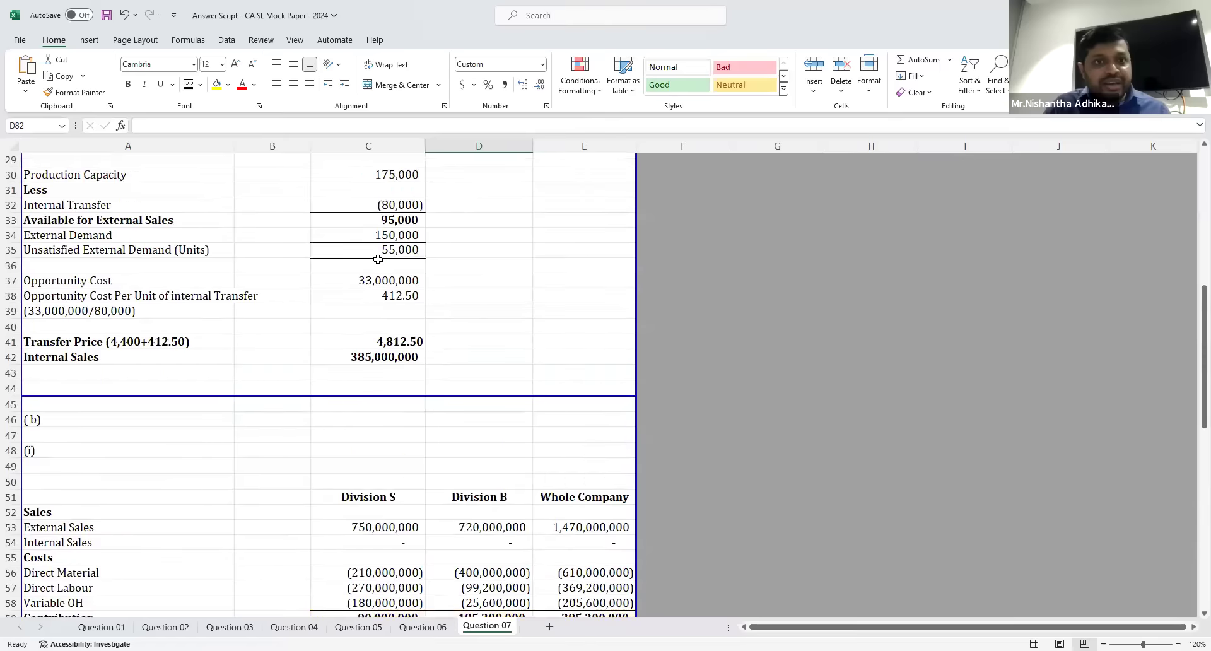
Step: Save the workbook in place, and save a copy to the Desktop as Answer Script - CA SL Mock Paper - 2024
key(ctrl+s)
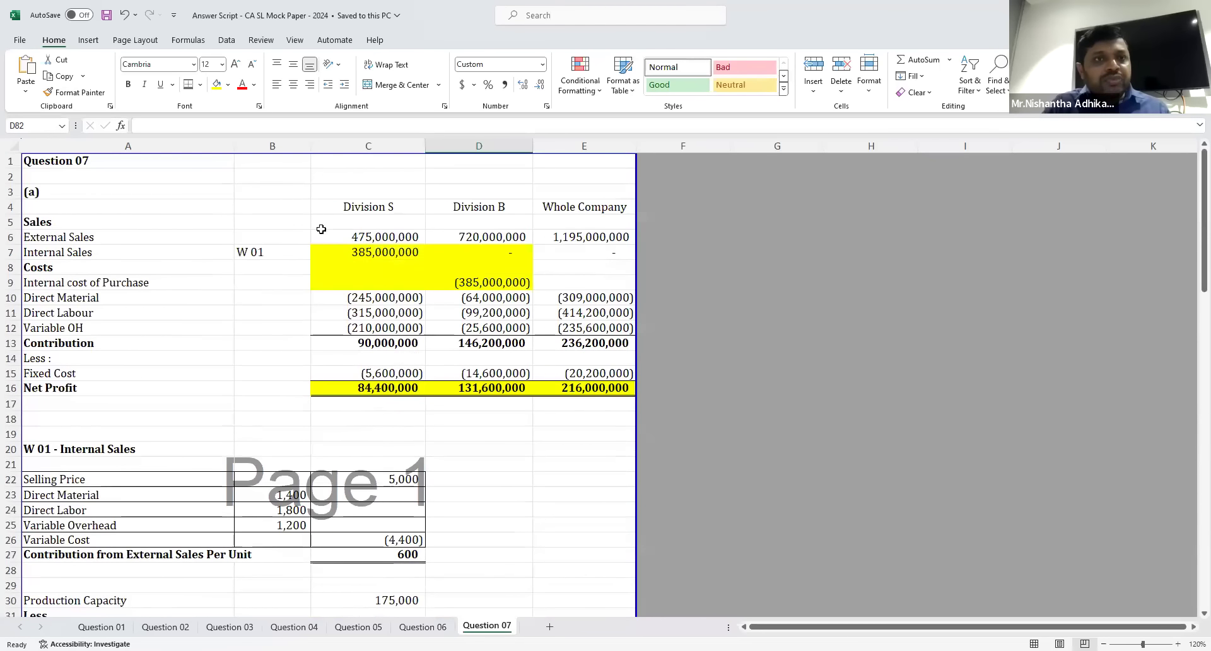
click(18, 41)
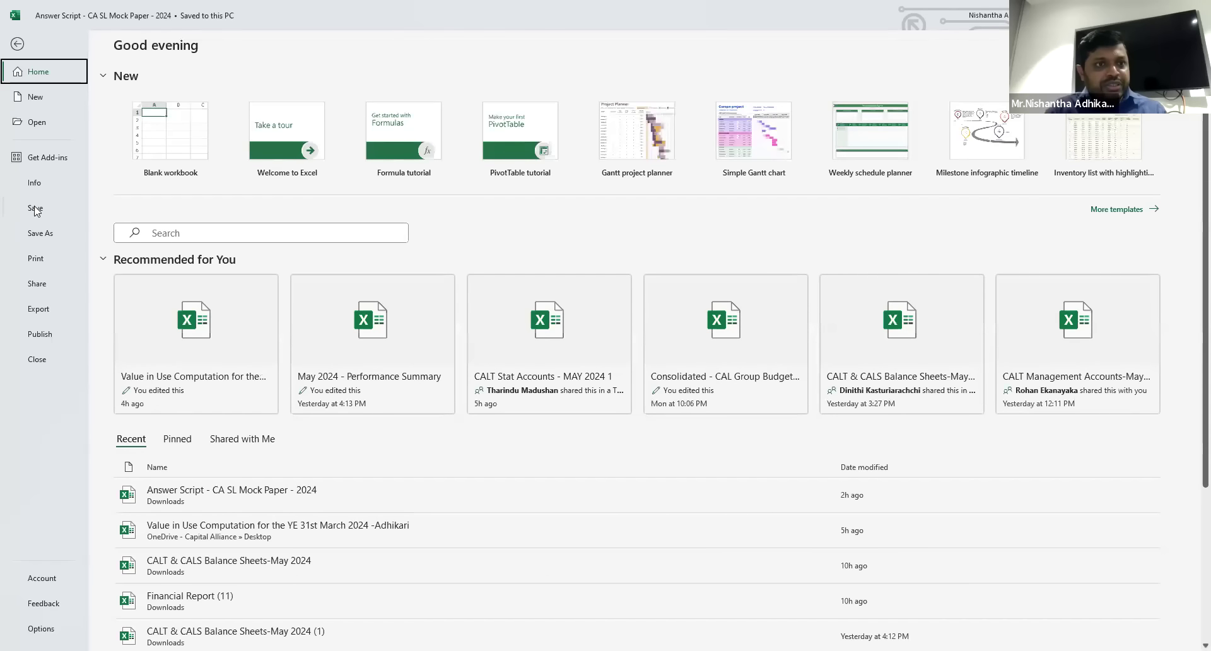
click(39, 234)
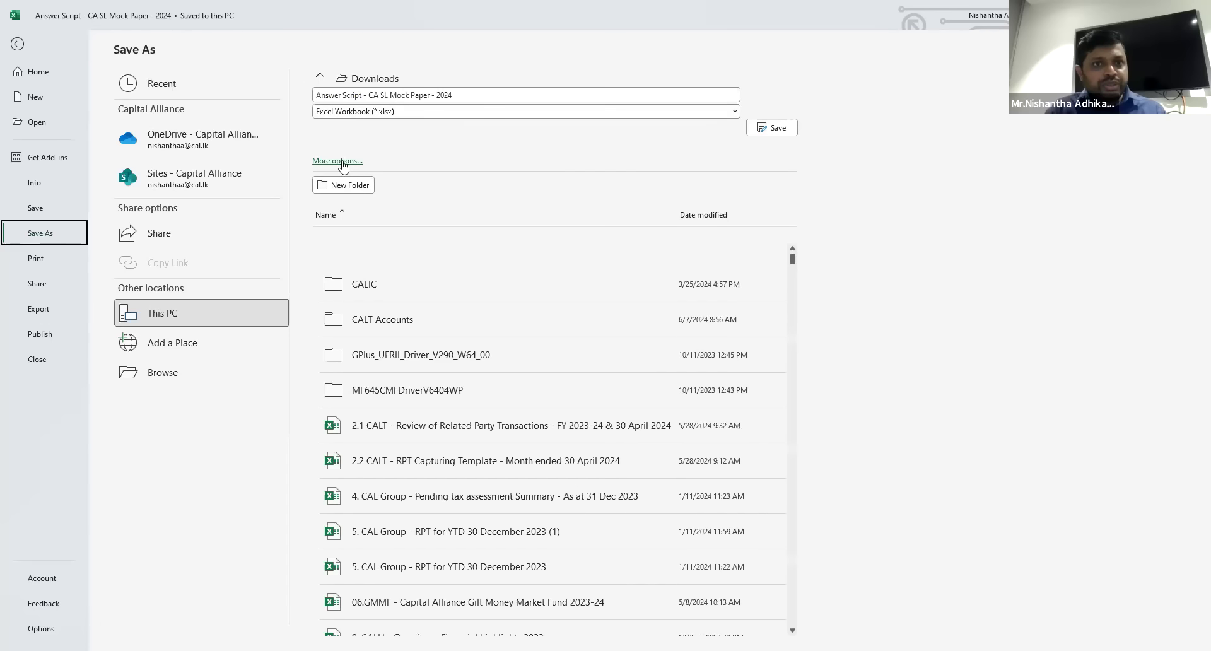
click(162, 369)
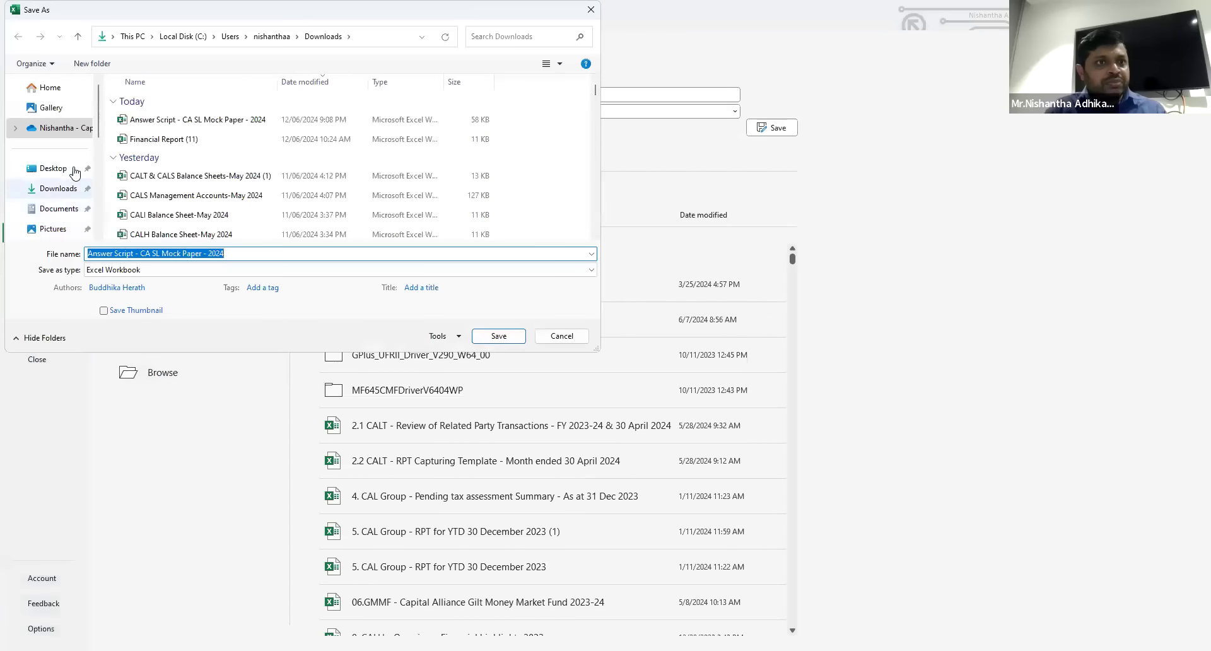
click(50, 170)
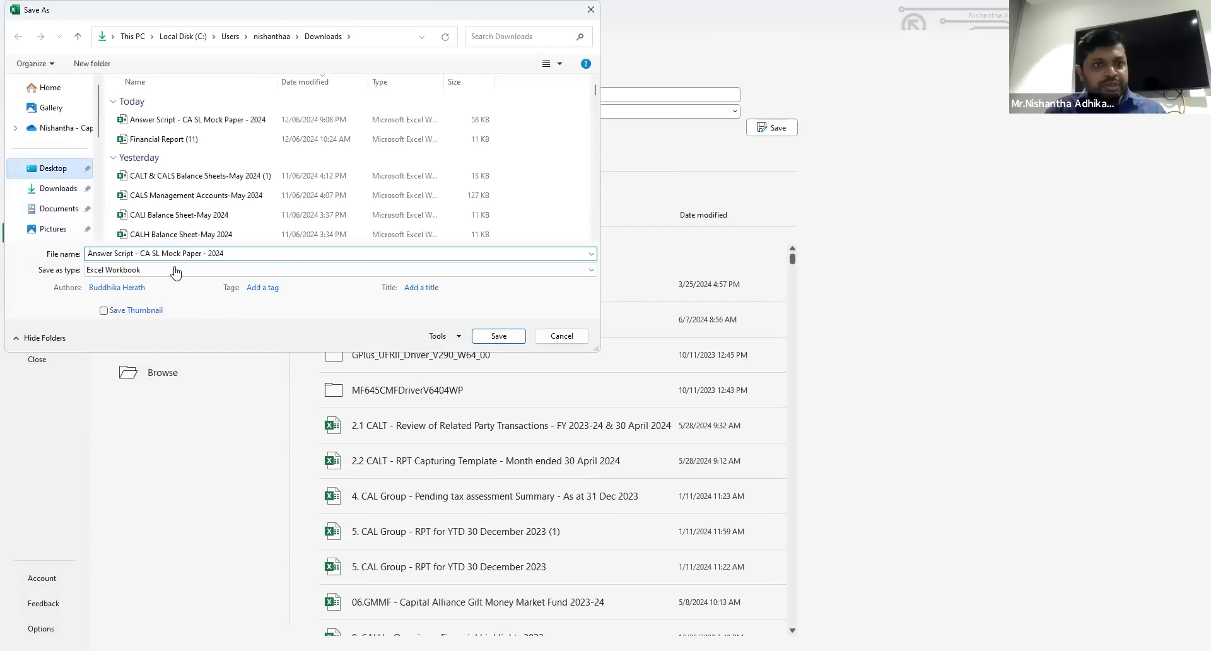
click(487, 339)
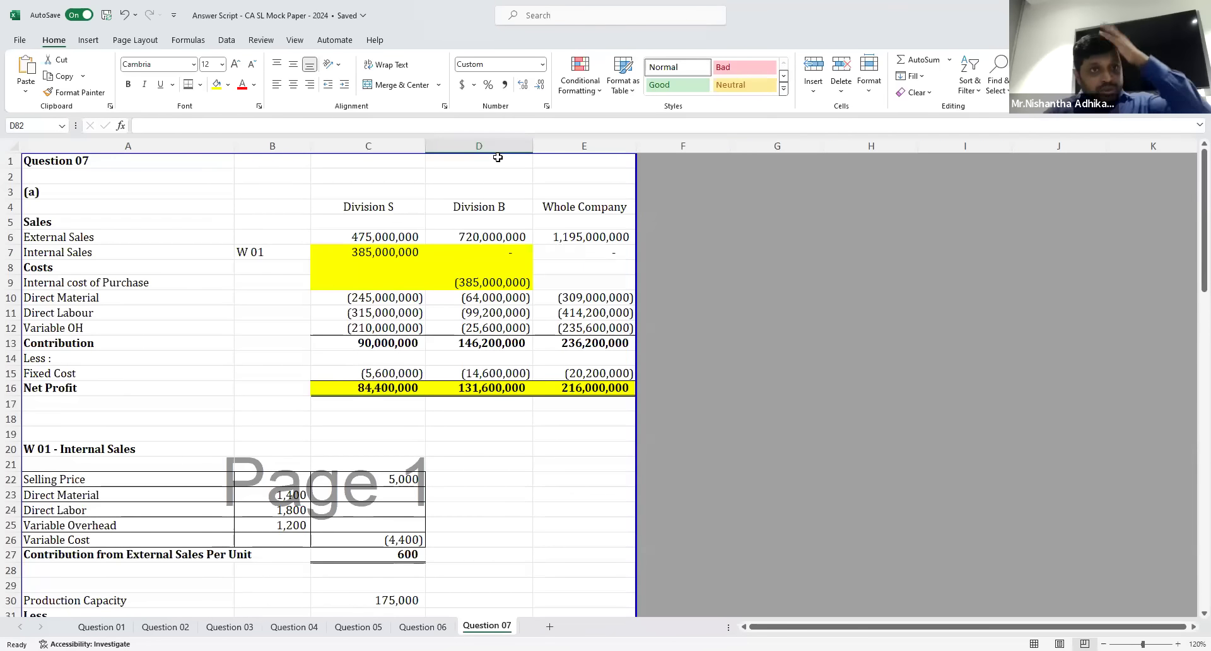
scroll(373, 274, down, 6)
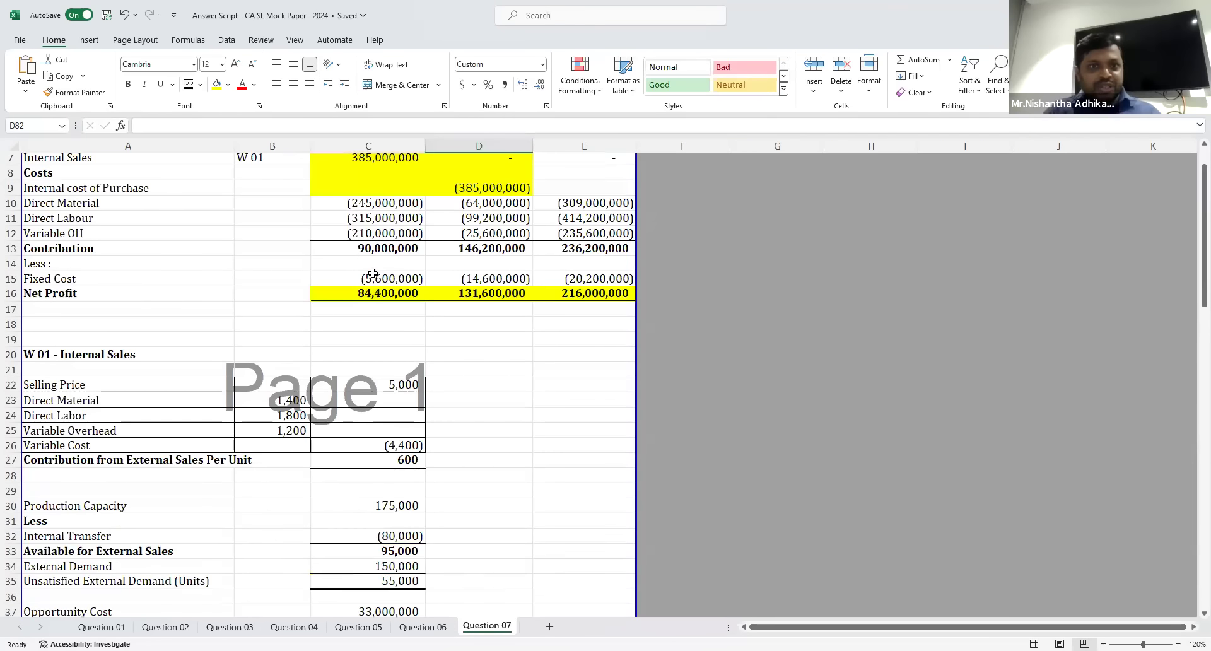
scroll(373, 273, down, 7)
scroll(373, 274, down, 7)
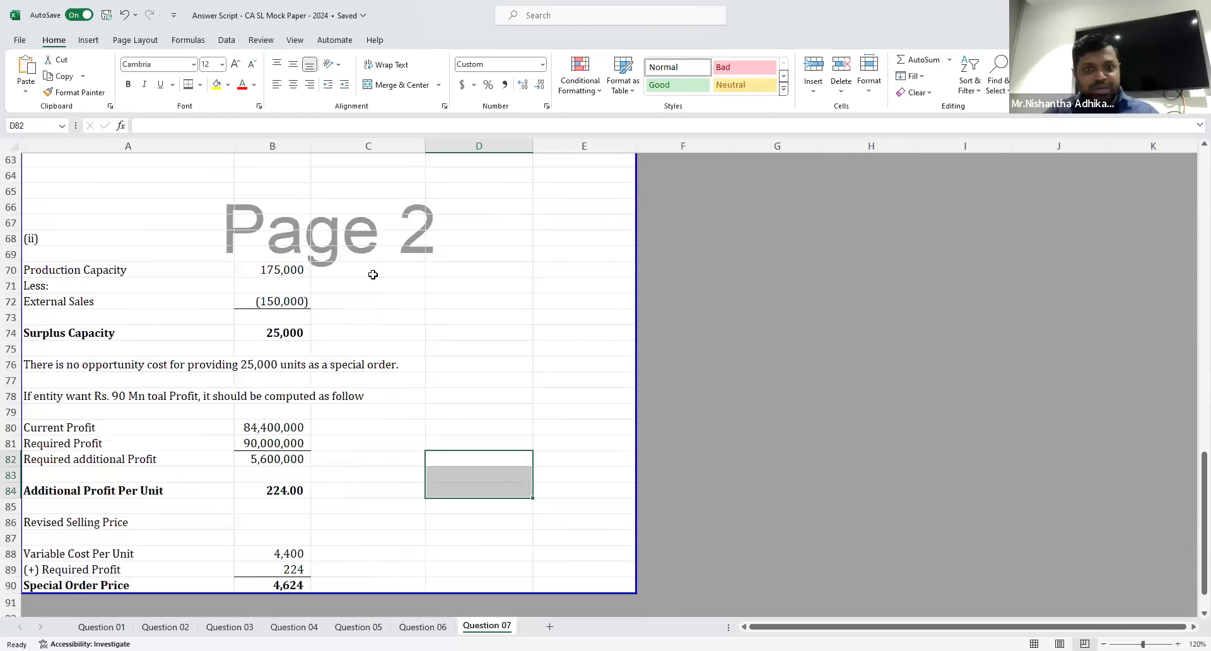